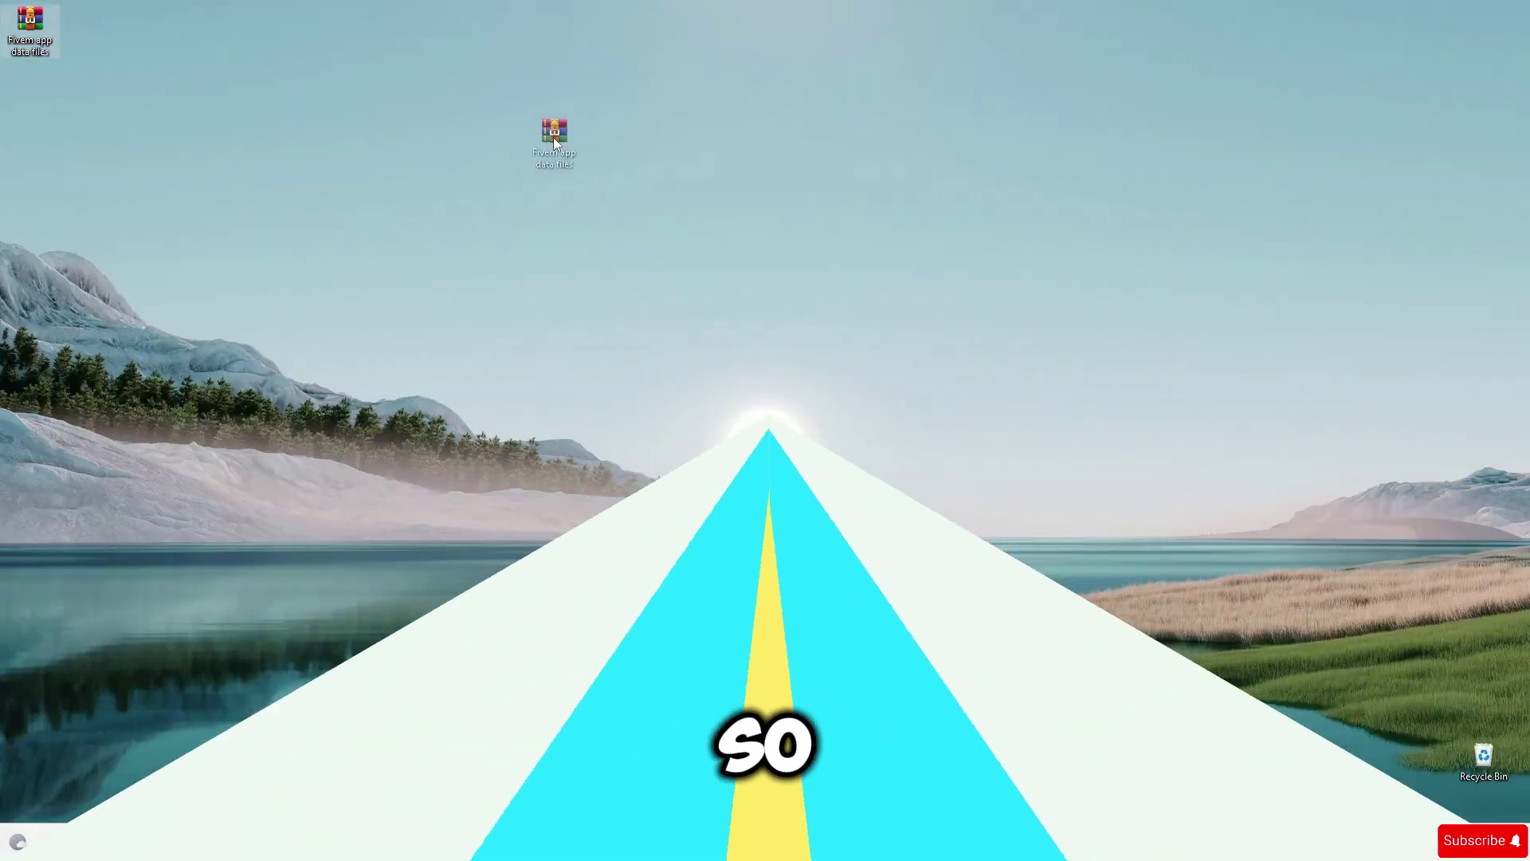
# Step: Move the 'Fivem app data files' archive icon to the desktop's top-left grid slot
pyautogui.moveTo(745, 108); pyautogui.dragTo(542, 225)
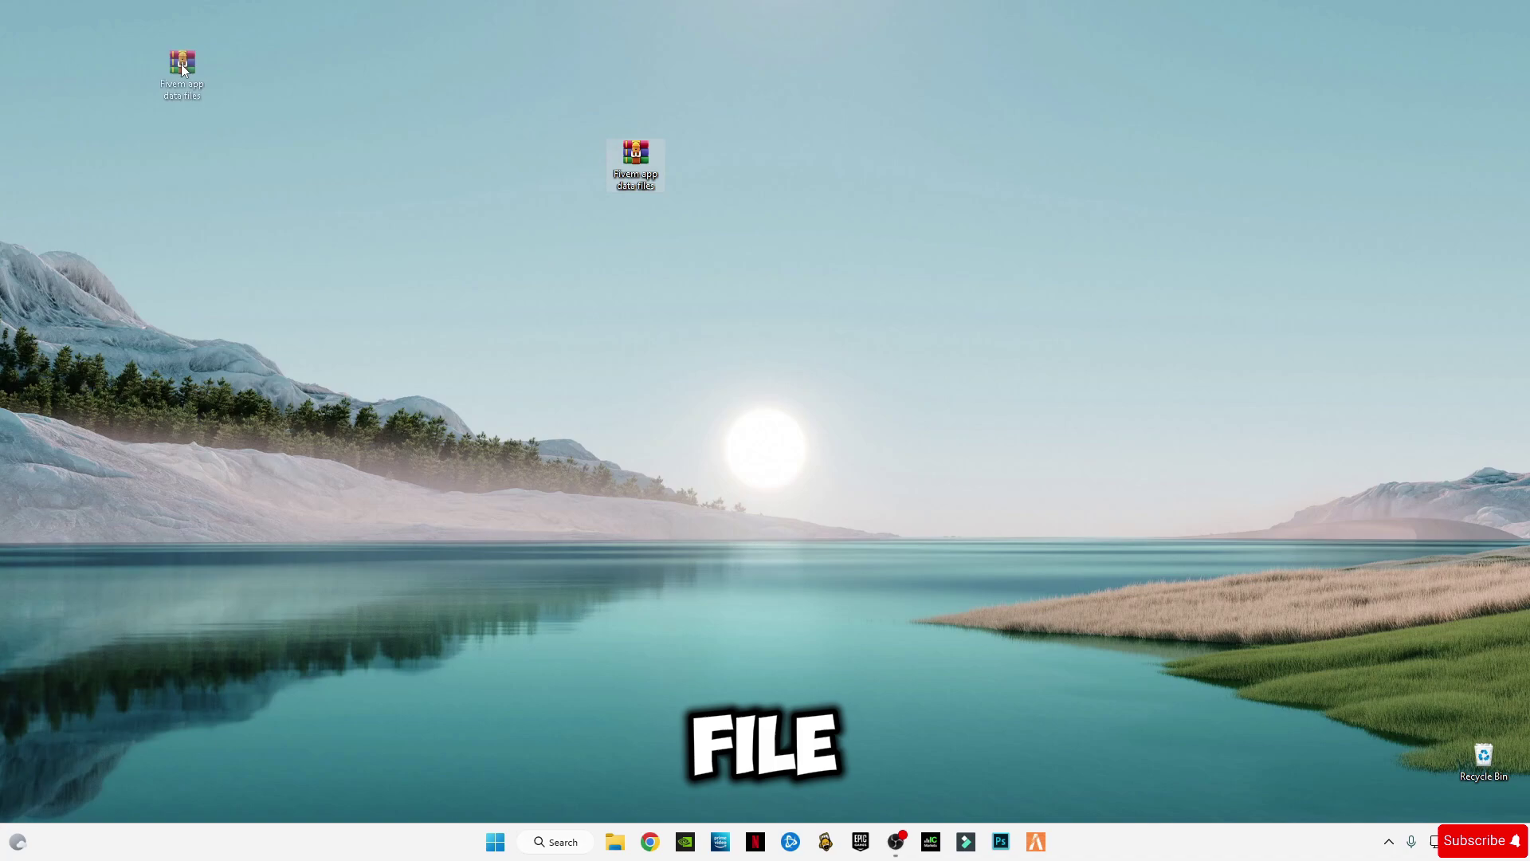
pyautogui.moveTo(181, 65); pyautogui.dragTo(60, 35)
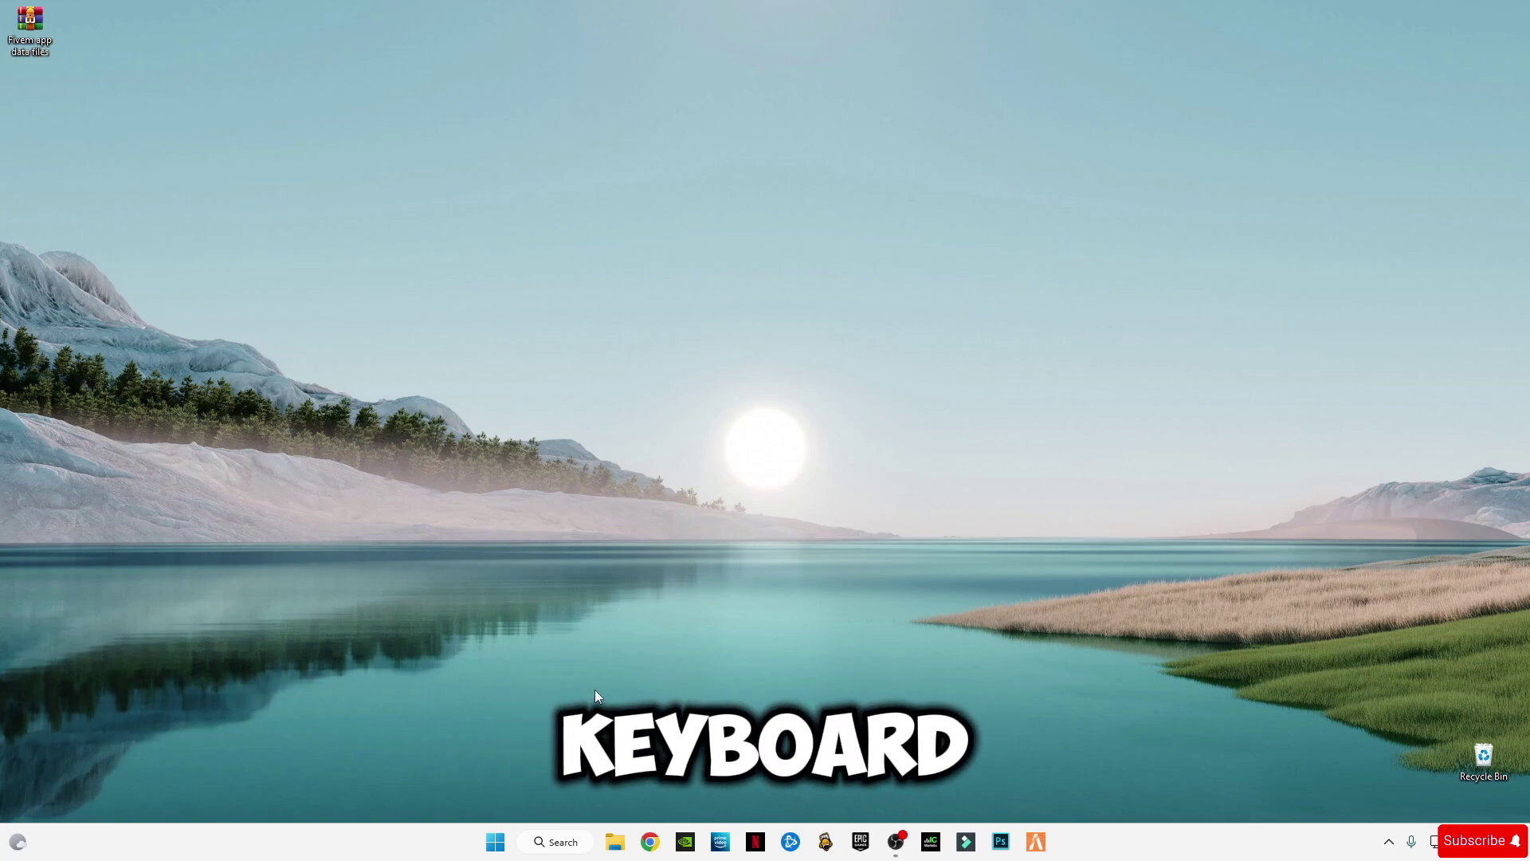
# Step: Run 'appdata' and open Local > FiveM > FiveM Application Data > data
pyautogui.press('super+r')
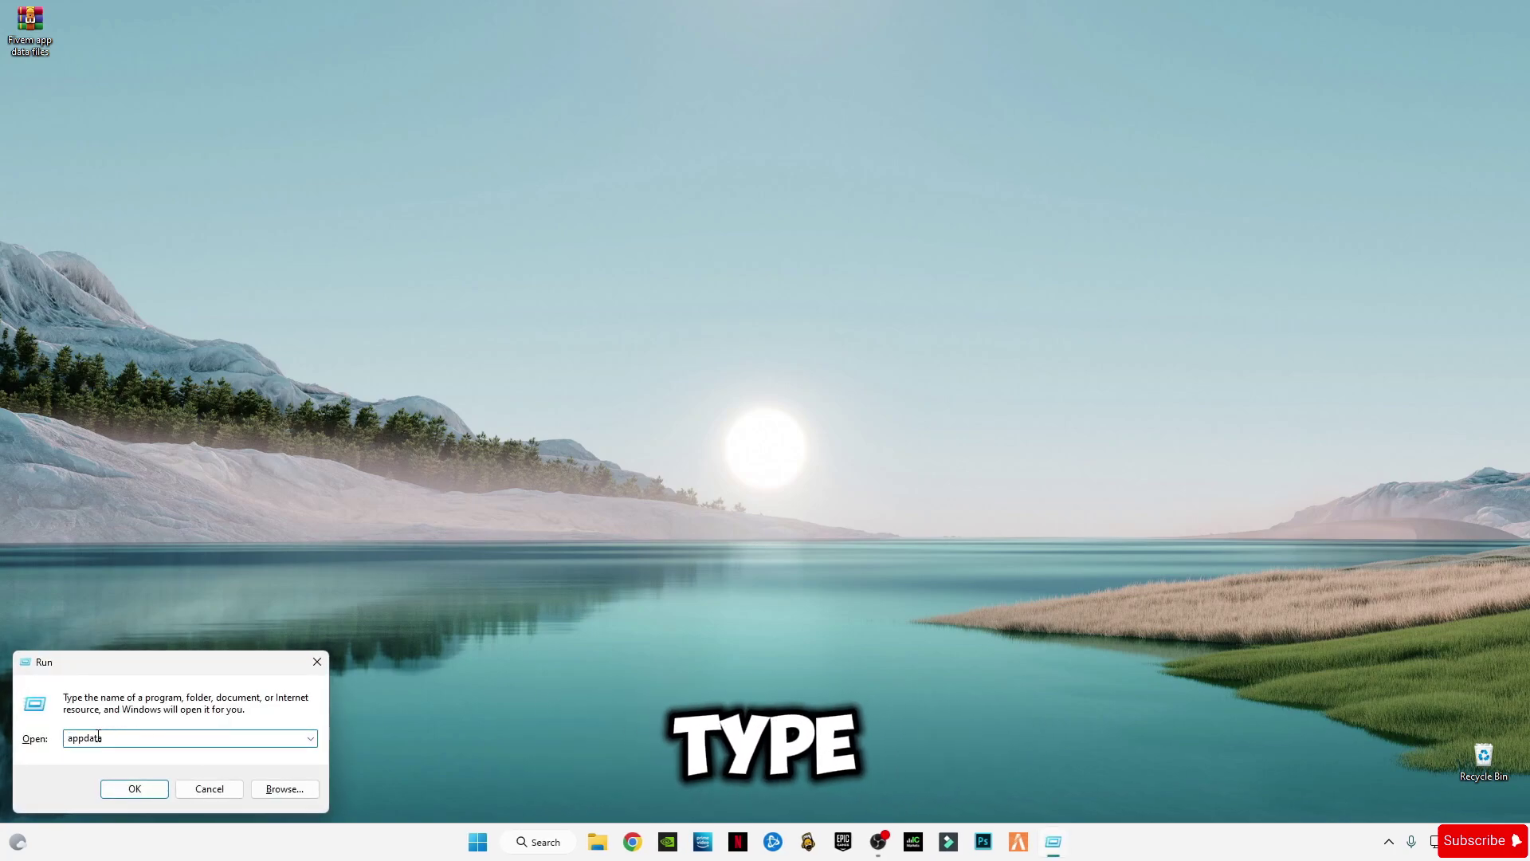
pyautogui.click(134, 790)
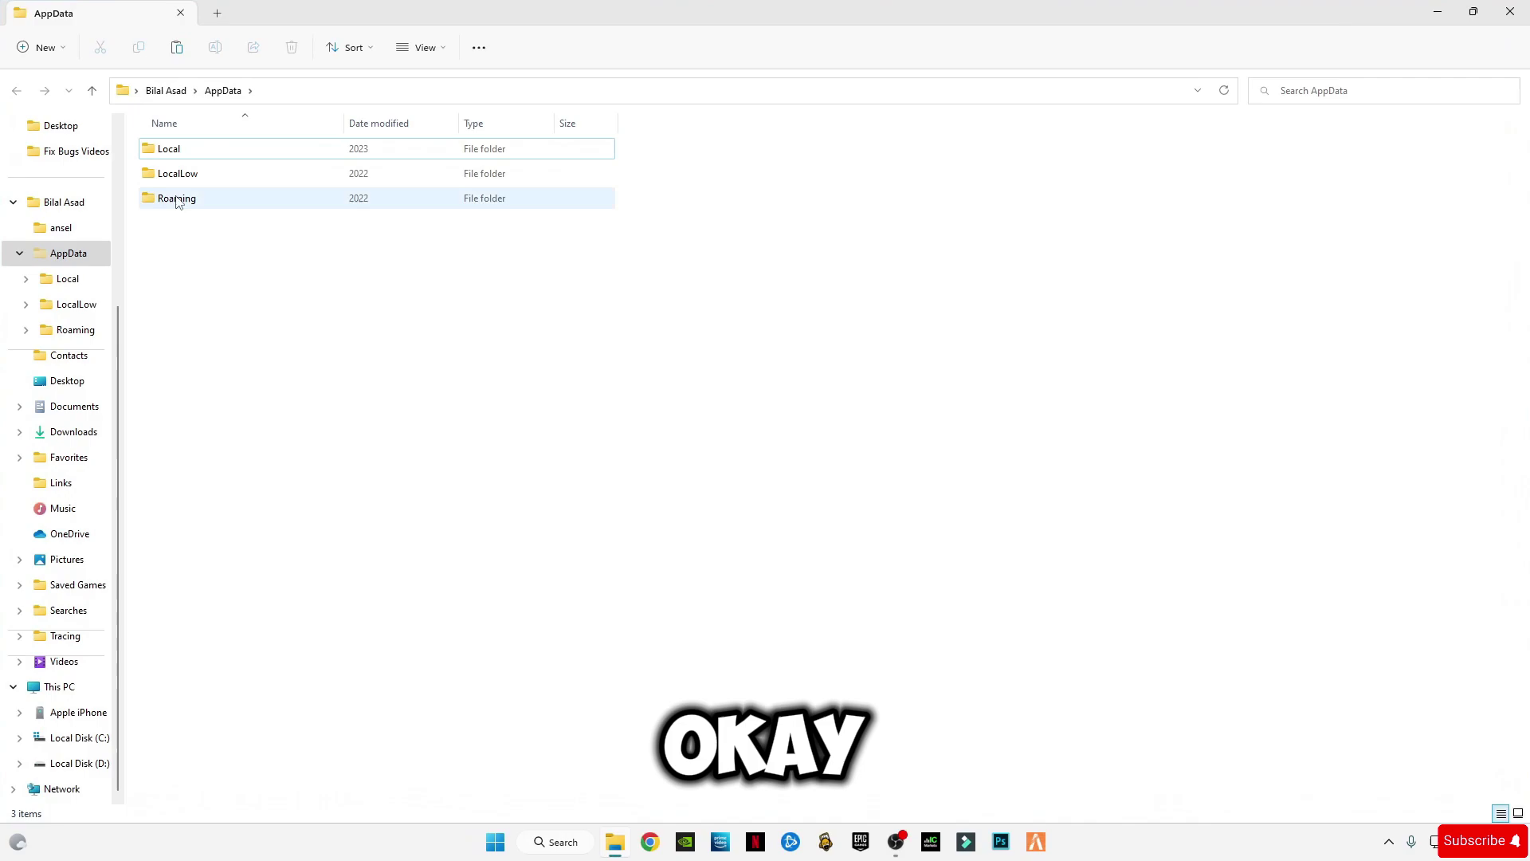
pyautogui.doubleClick(171, 148)
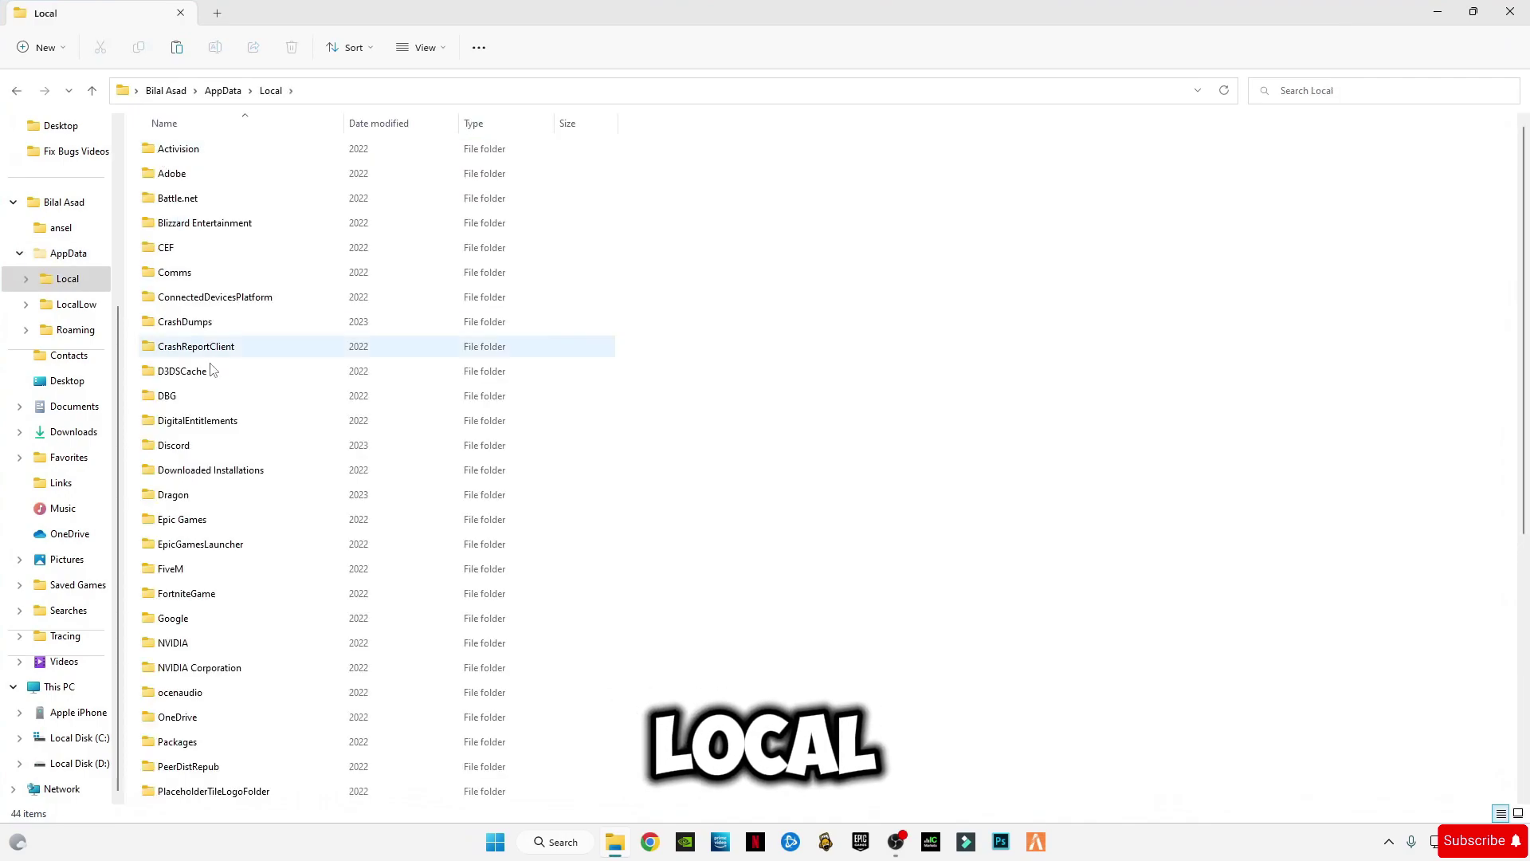
pyautogui.doubleClick(171, 568)
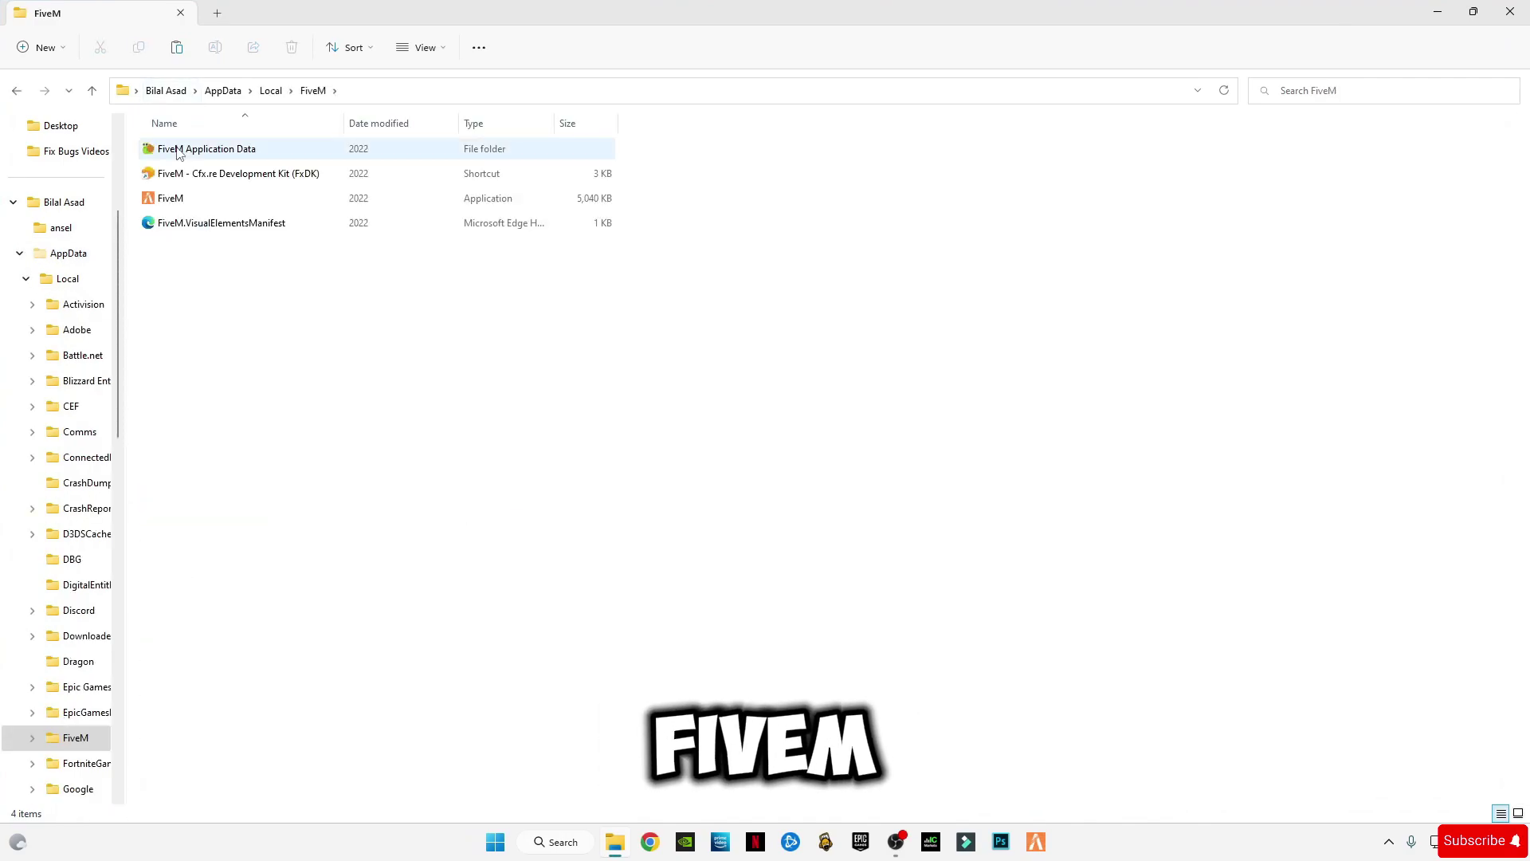
pyautogui.doubleClick(203, 150)
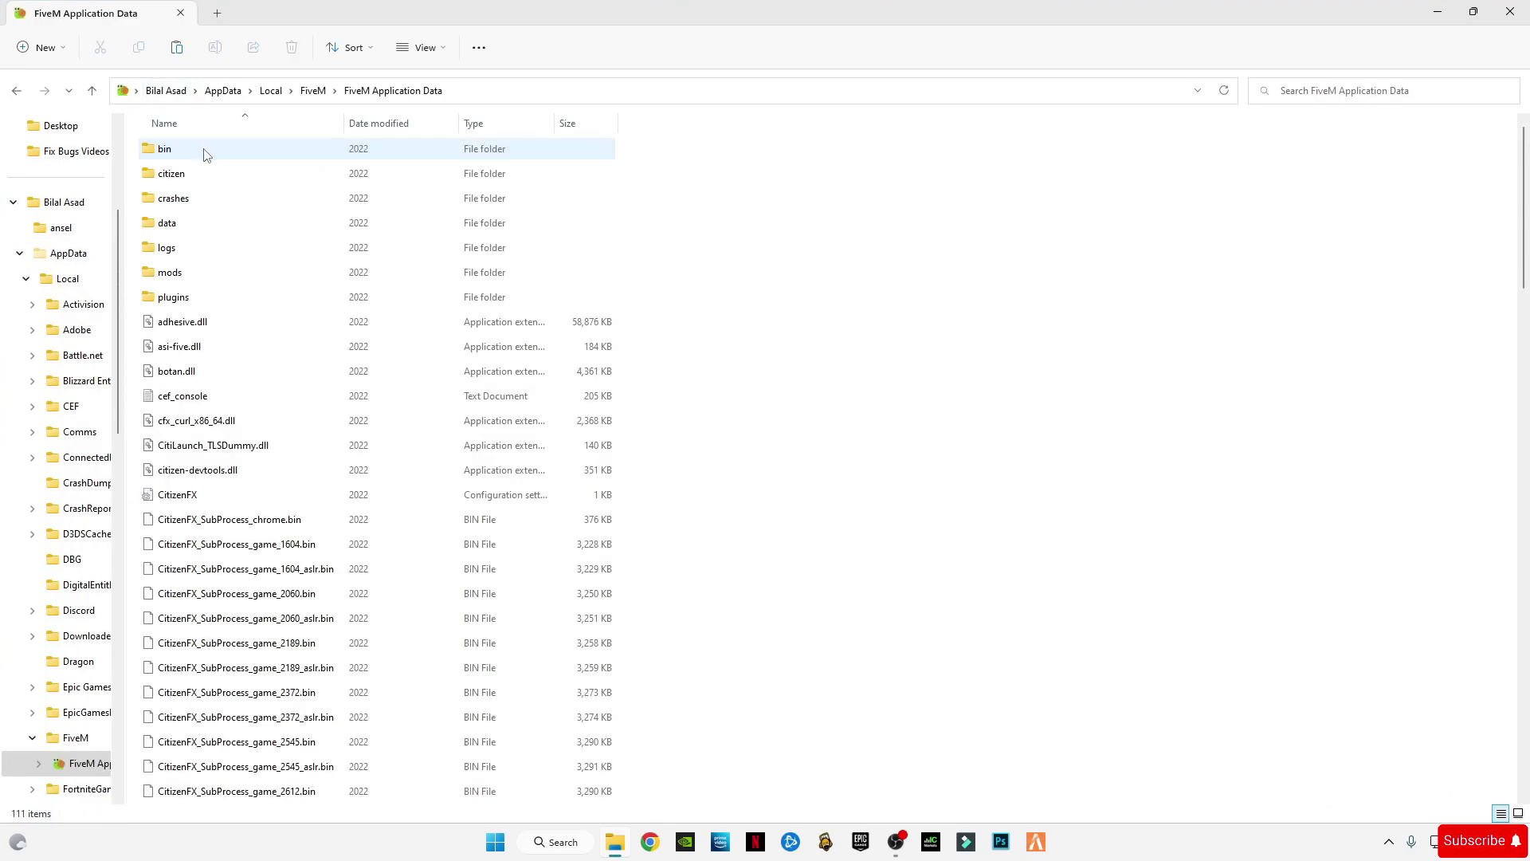
pyautogui.doubleClick(163, 222)
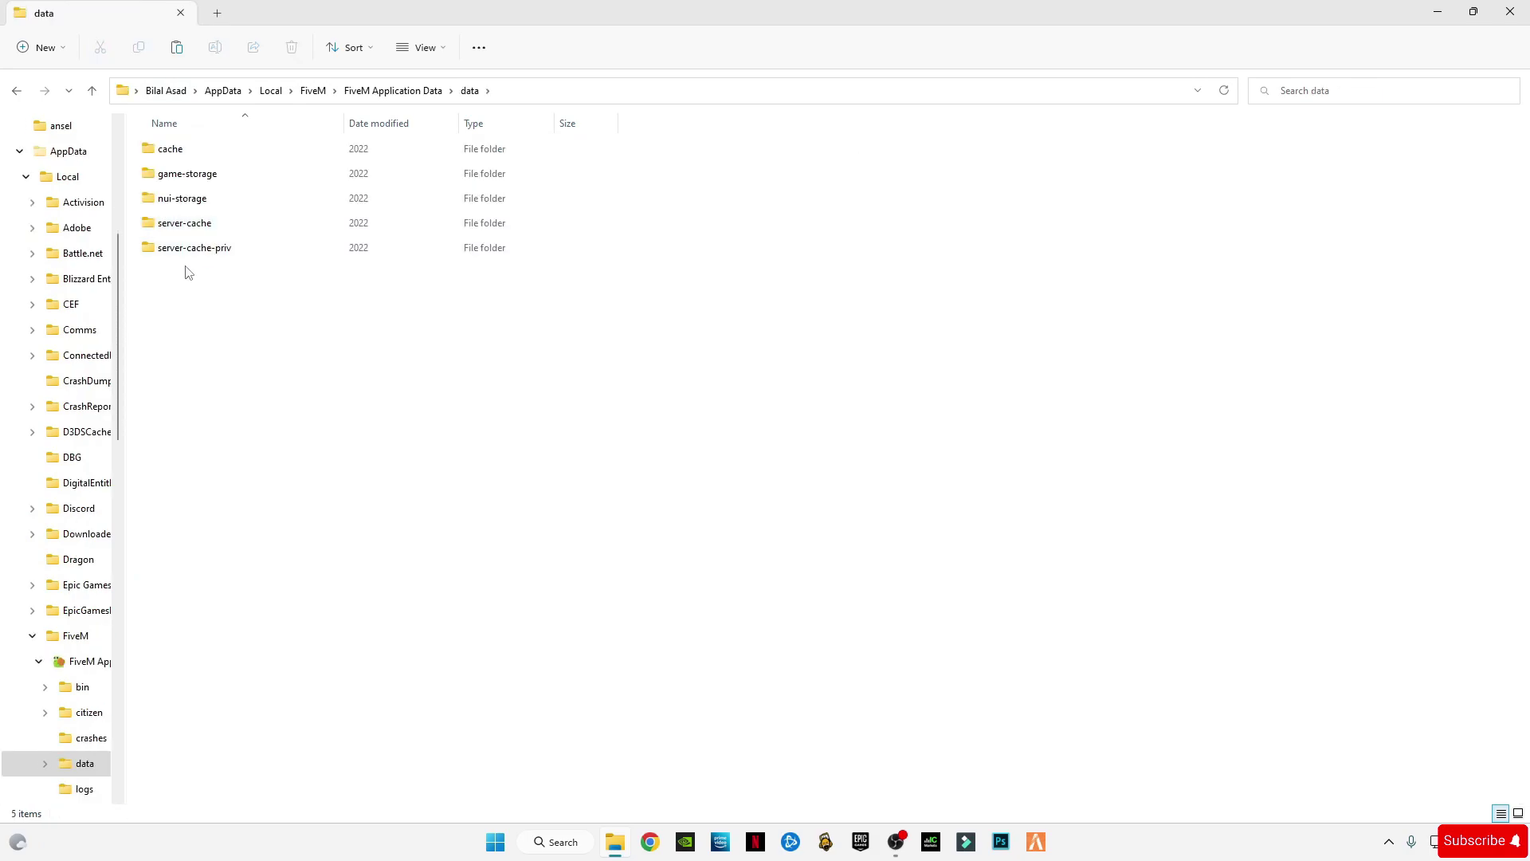
# Step: Delete the db and unconfirmed folders inside server-cache, then return to the data folder
pyautogui.click(186, 229)
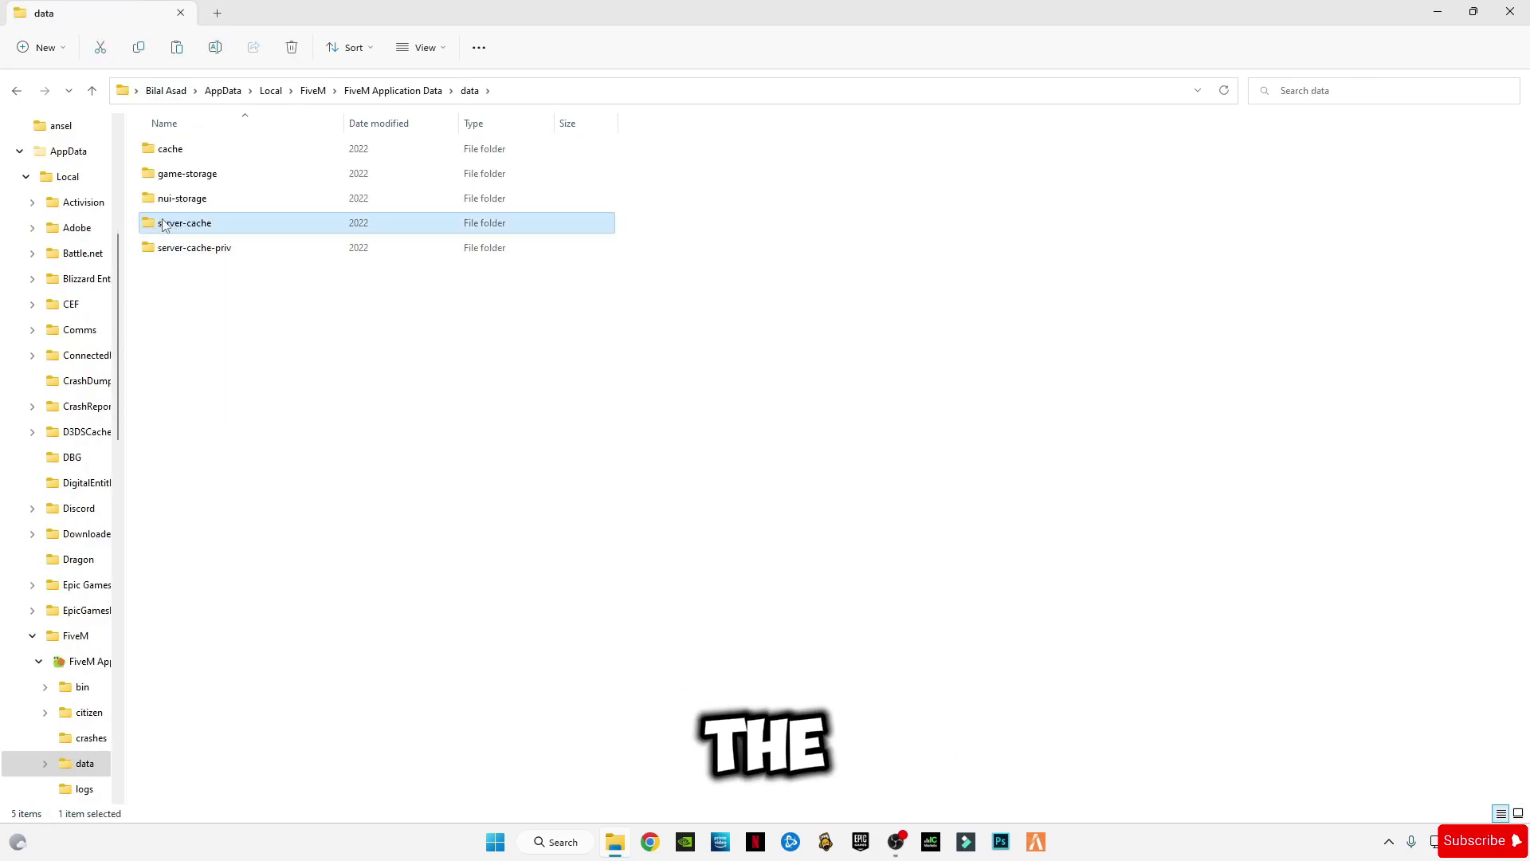
pyautogui.click(188, 228)
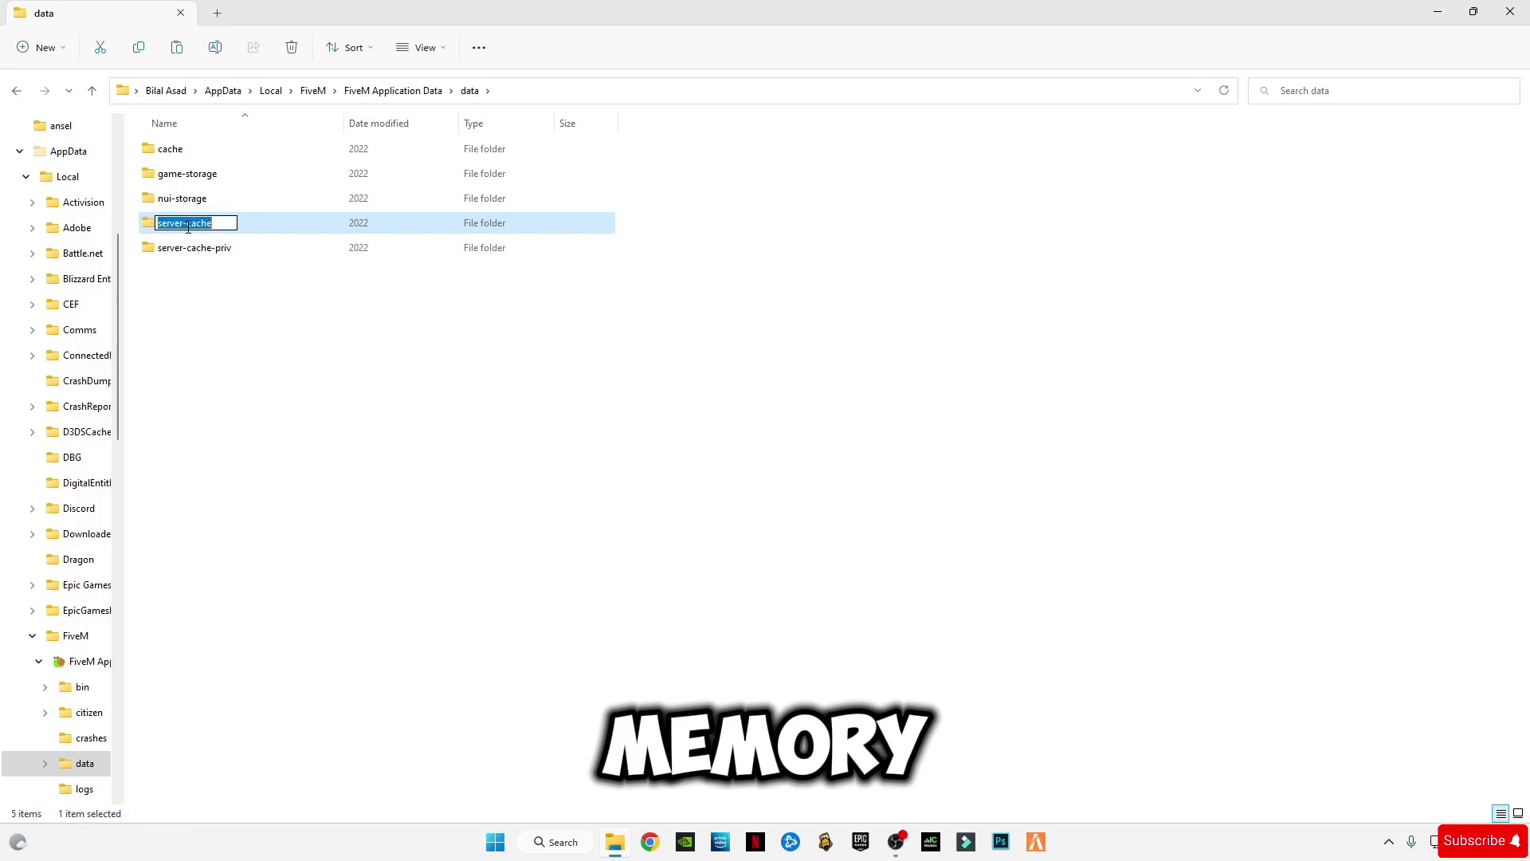
pyautogui.doubleClick(245, 232)
pyautogui.moveTo(238, 256); pyautogui.dragTo(163, 148)
pyautogui.rightClick(166, 151)
pyautogui.click(313, 166)
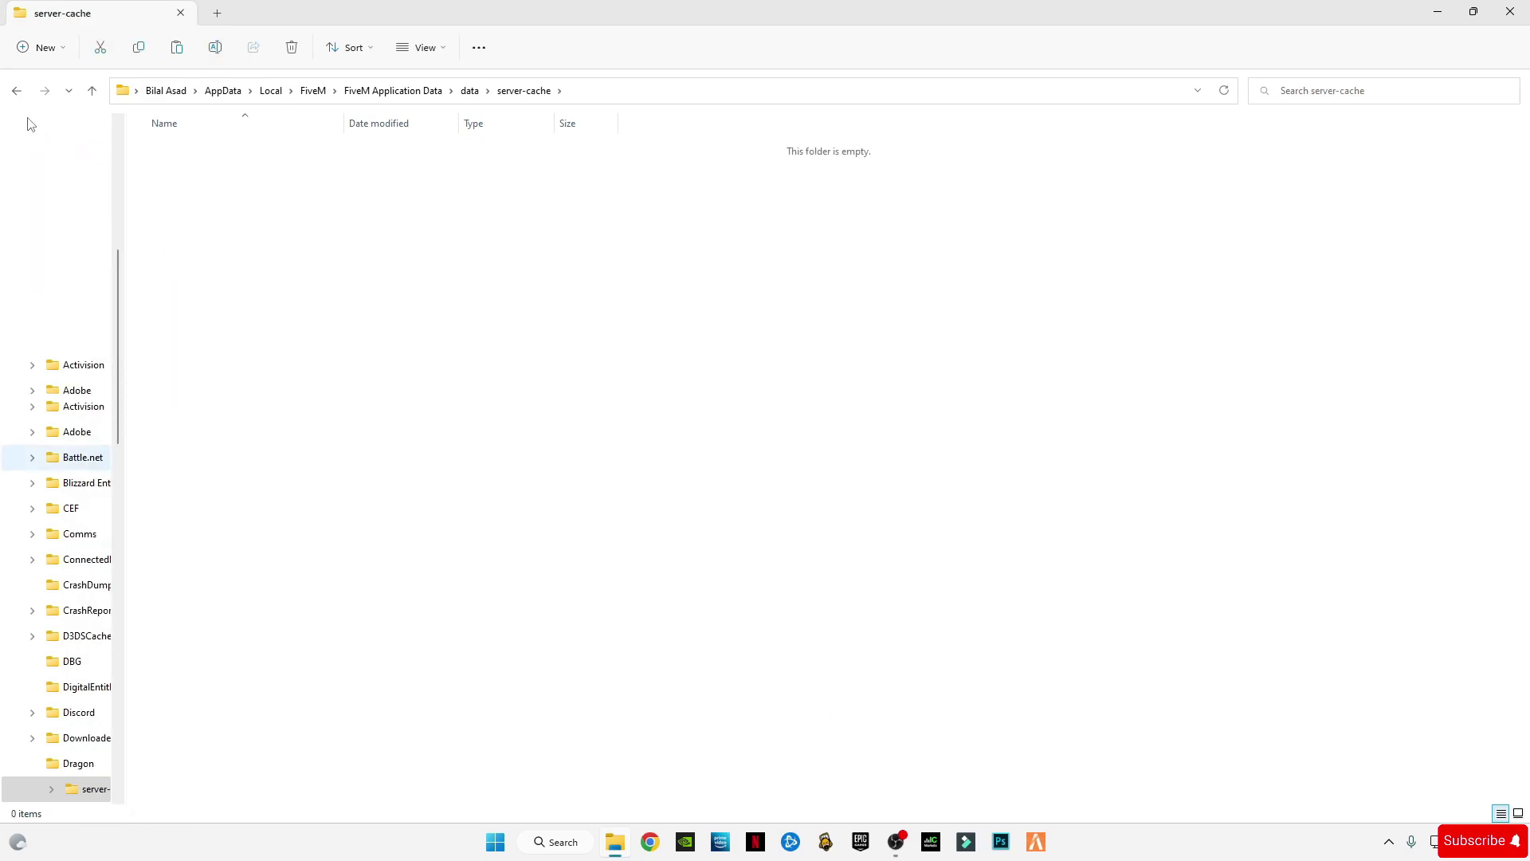
pyautogui.click(17, 90)
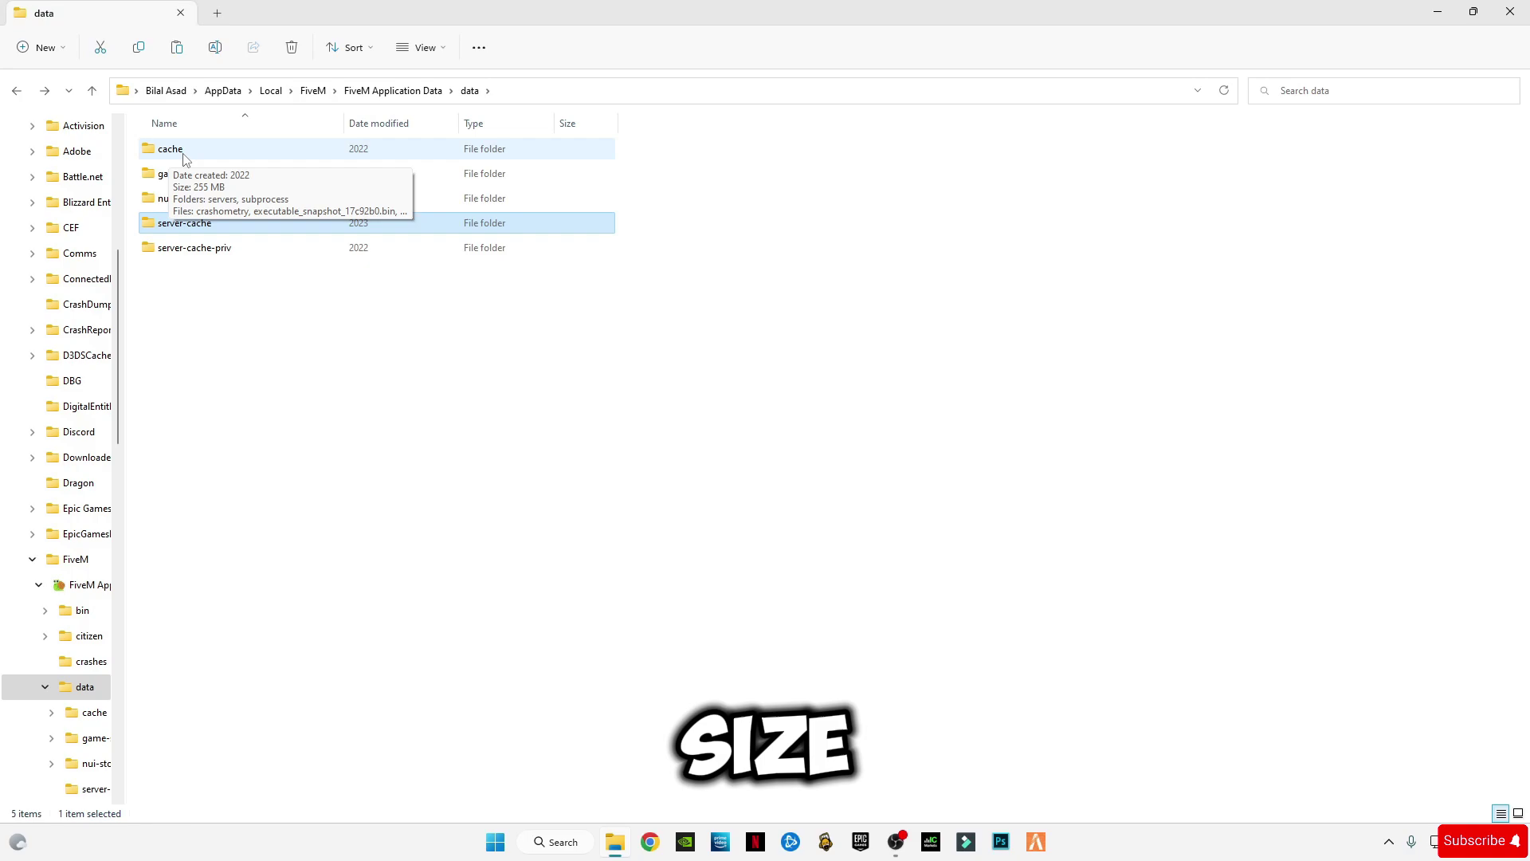
# Step: Delete everything in the cache folder, then go back up to FiveM Application Data
pyautogui.doubleClick(175, 151)
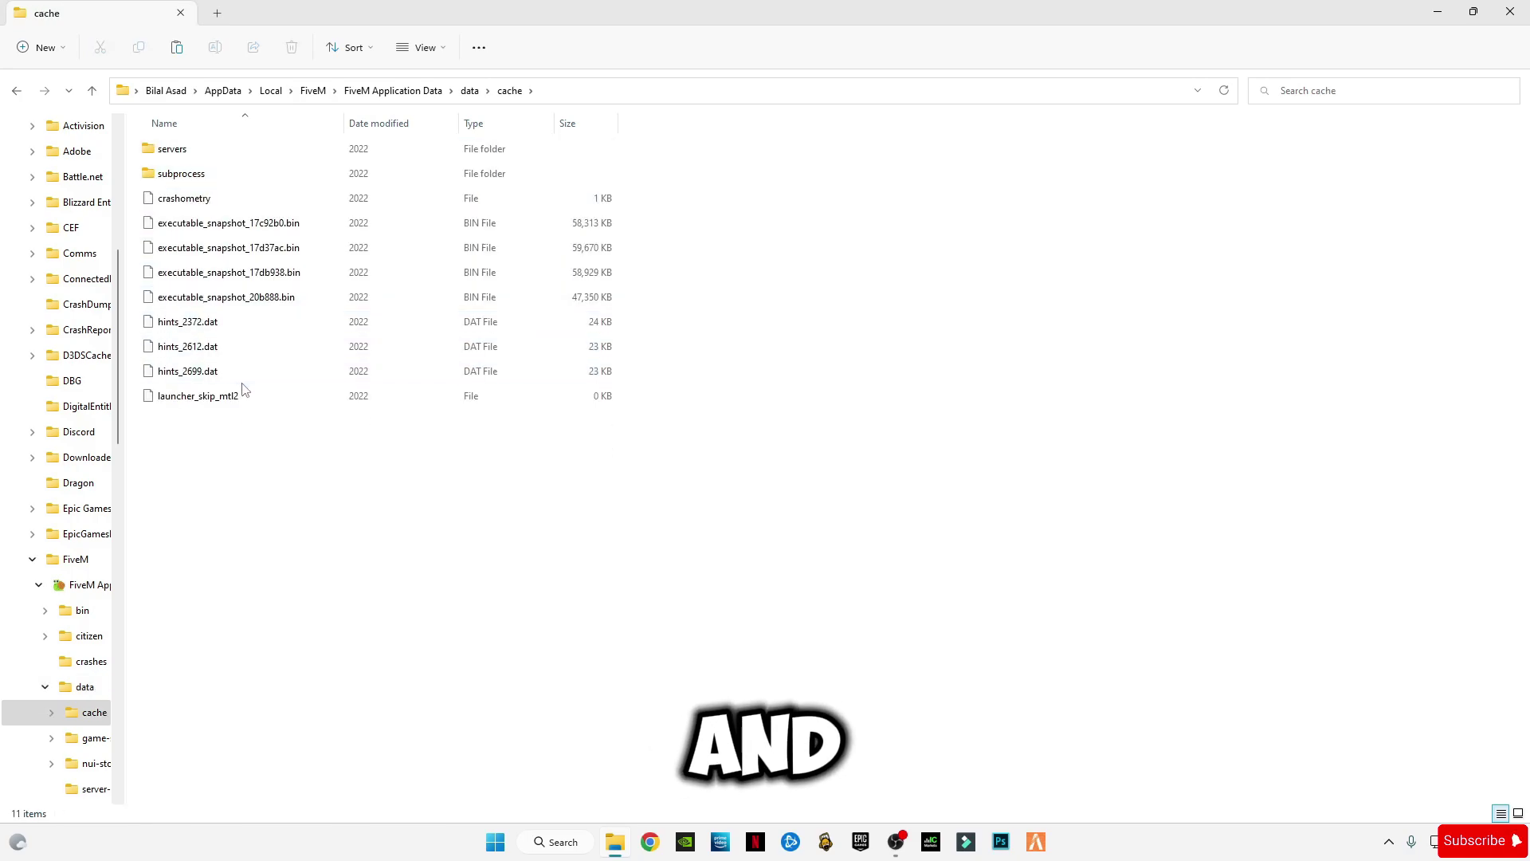
pyautogui.hotkey('ctrl', 'a')
pyautogui.rightClick(206, 249)
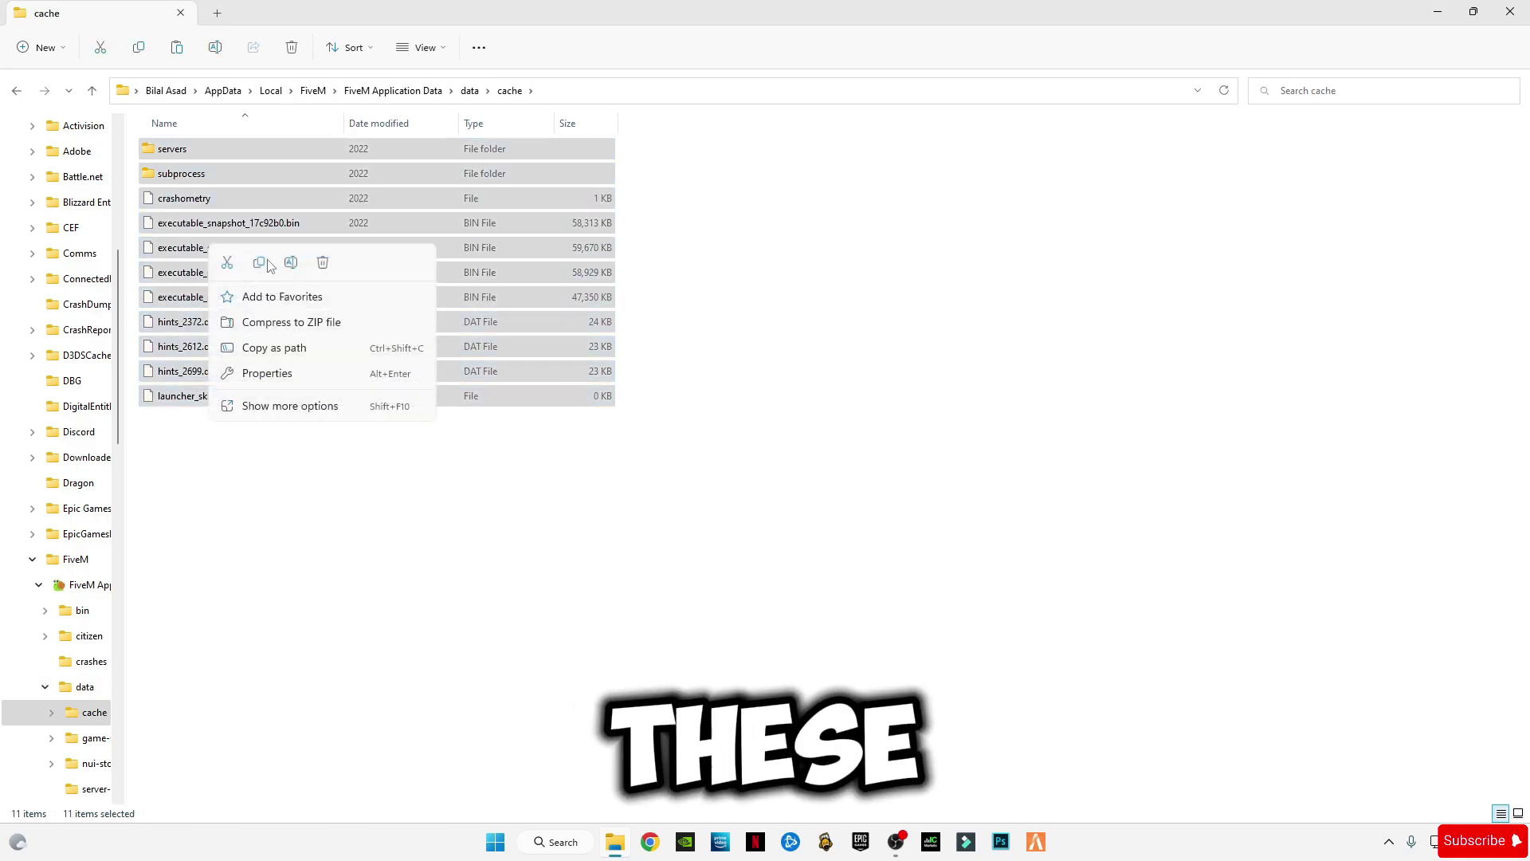
pyautogui.click(322, 263)
pyautogui.click(17, 91)
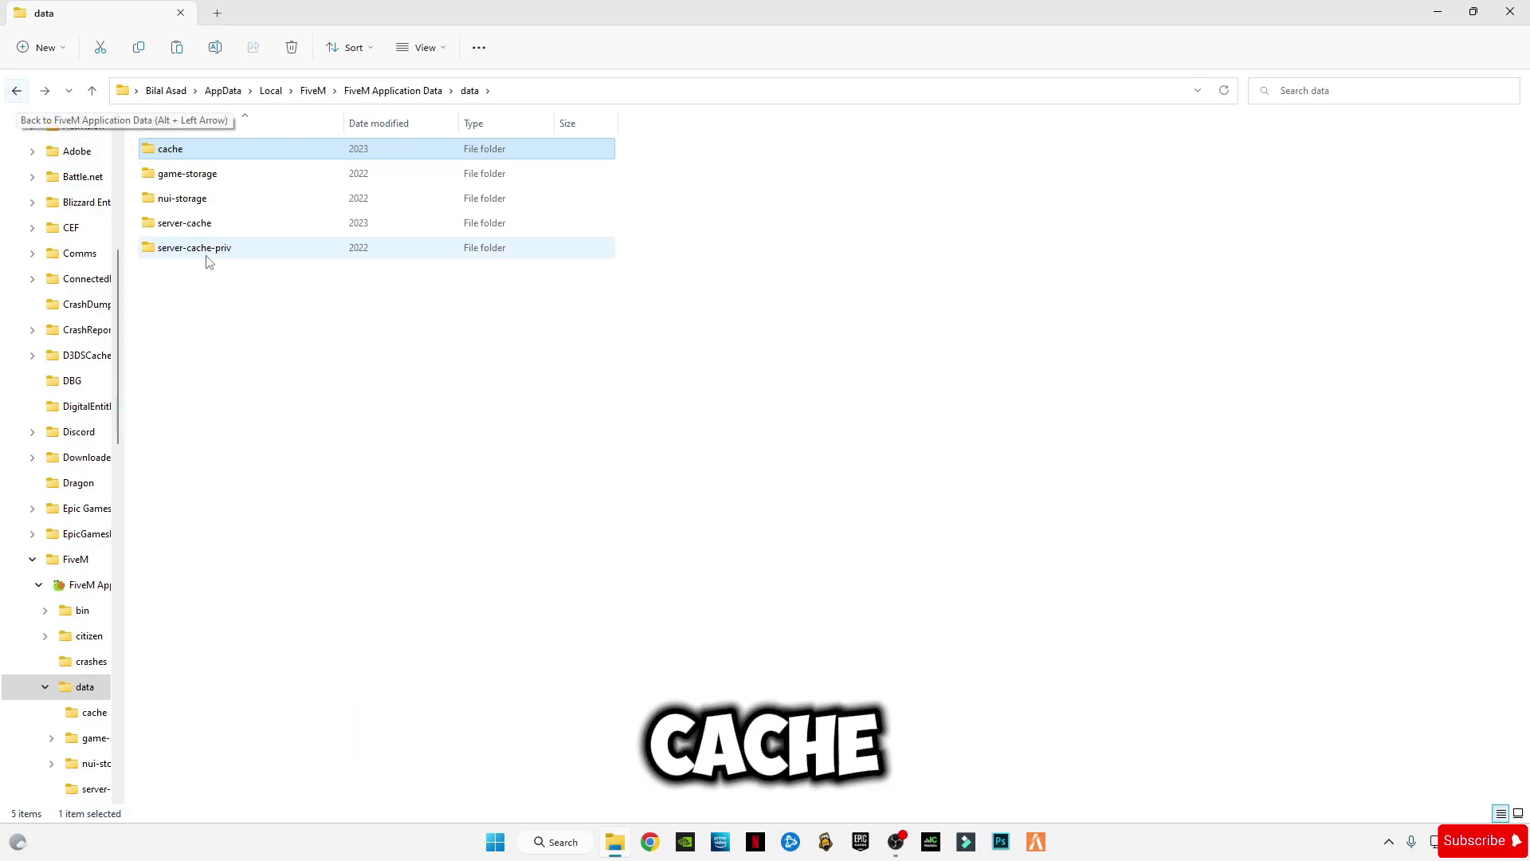
pyautogui.click(228, 220)
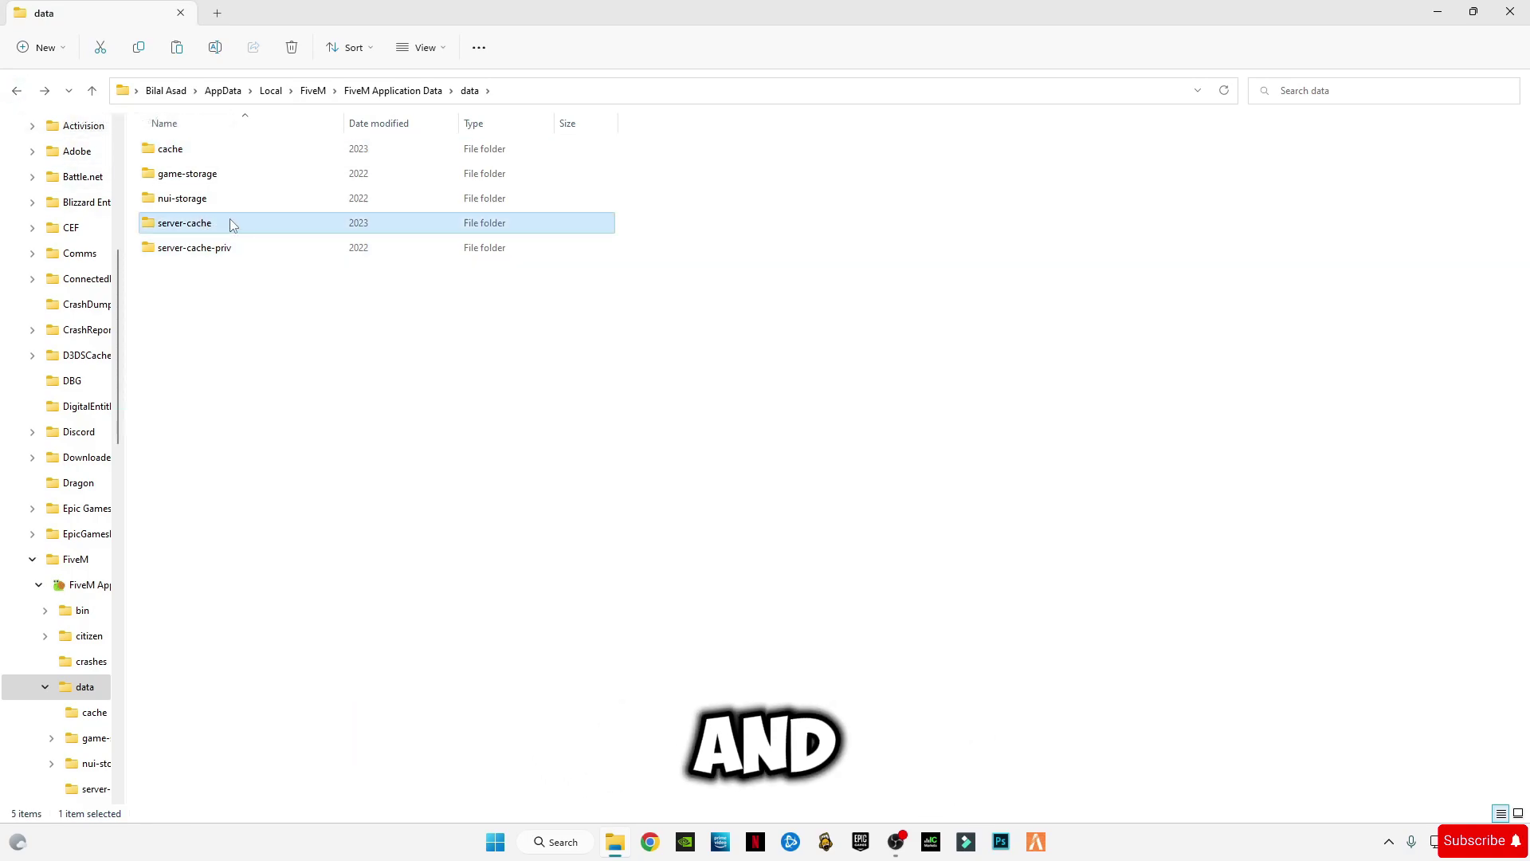
pyautogui.click(191, 154)
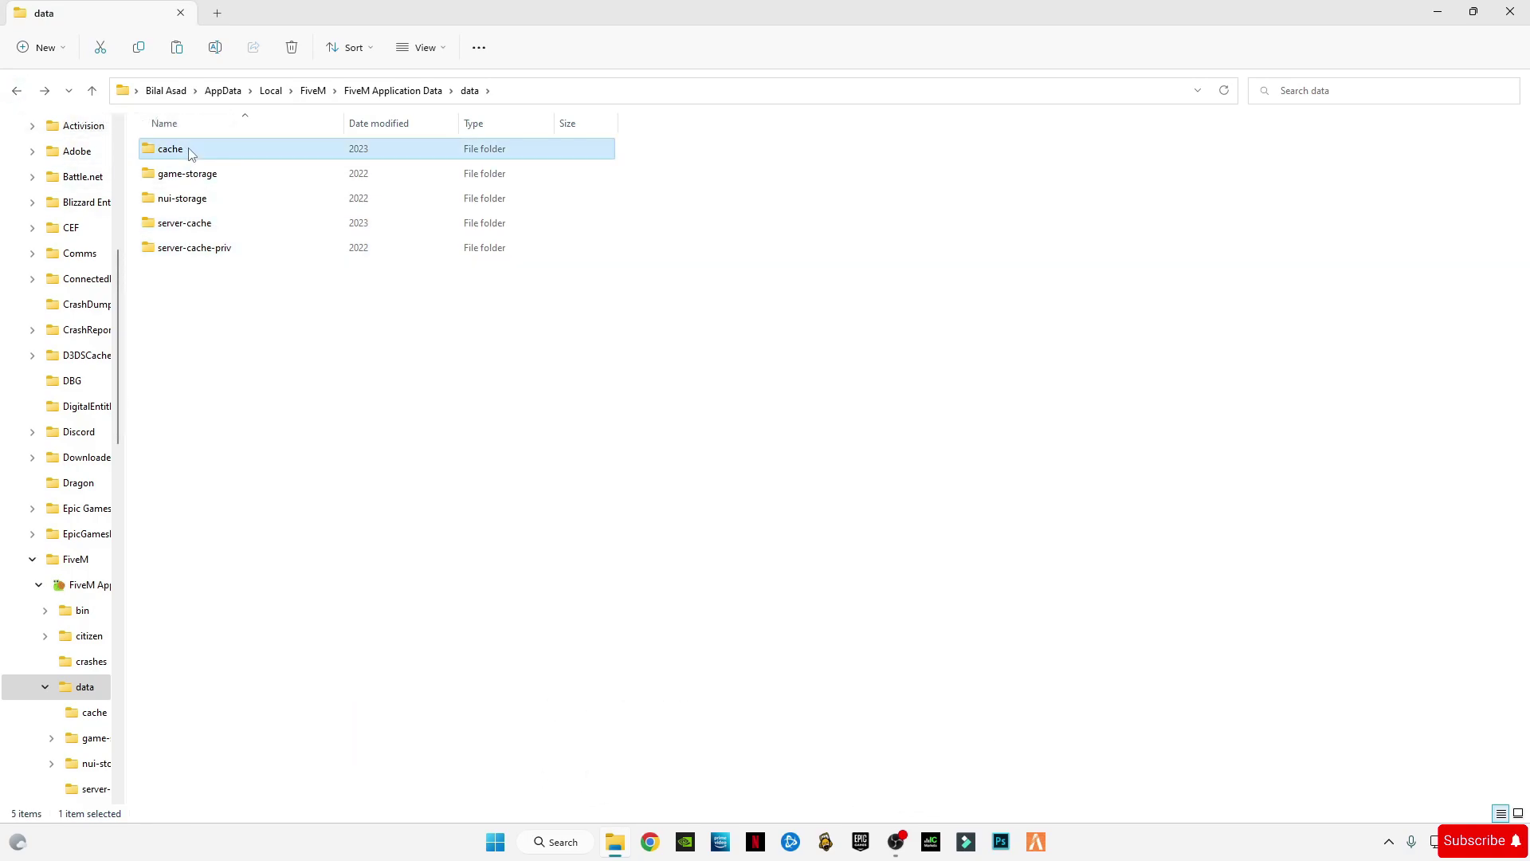
pyautogui.click(17, 91)
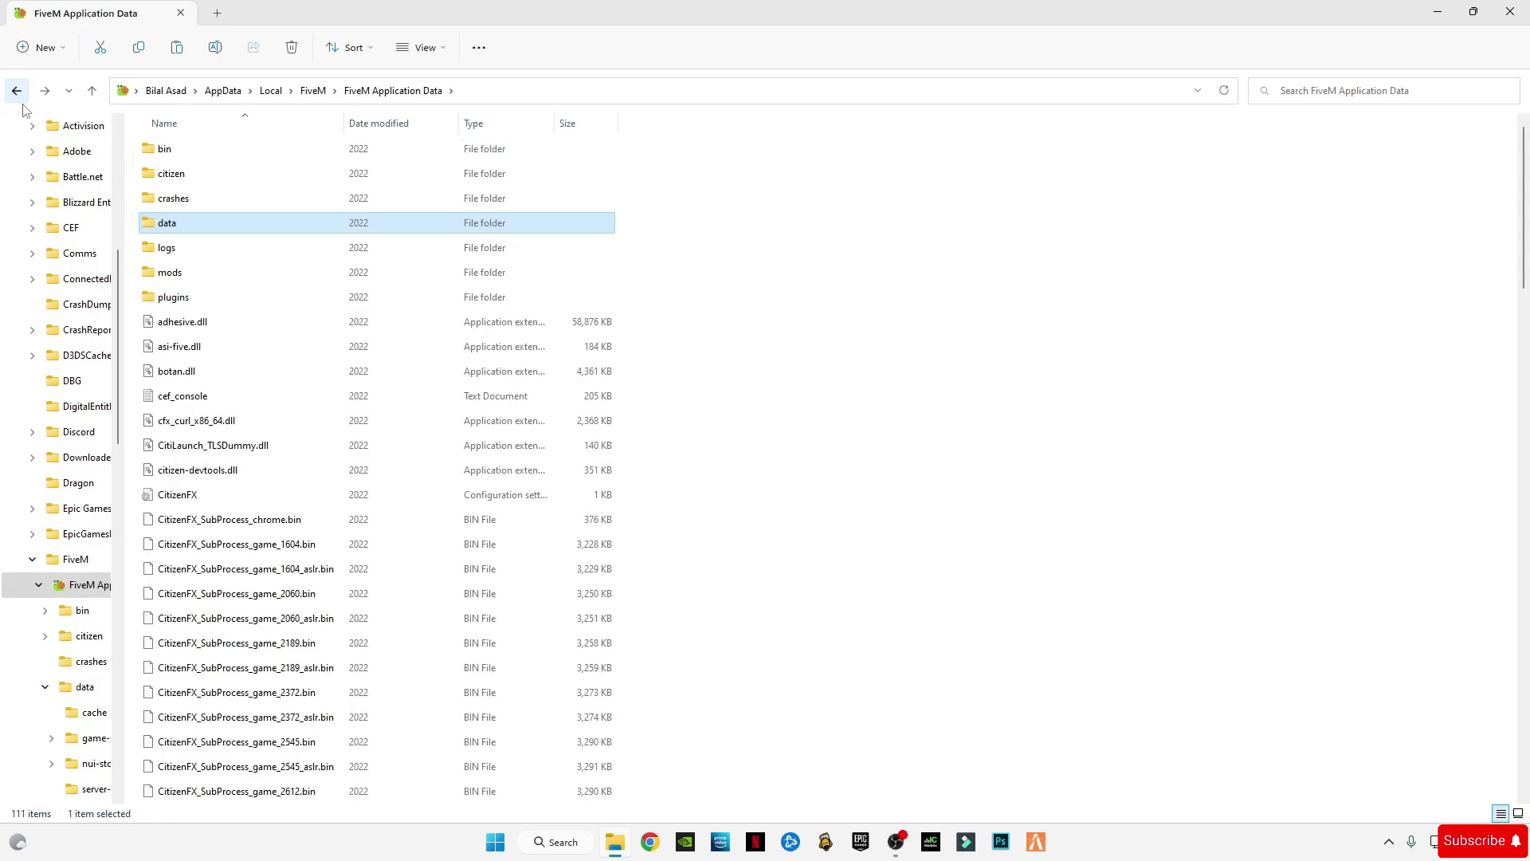
# Step: Minimize Explorer and run 'prefetch' from the Run box
pyautogui.click(1437, 12)
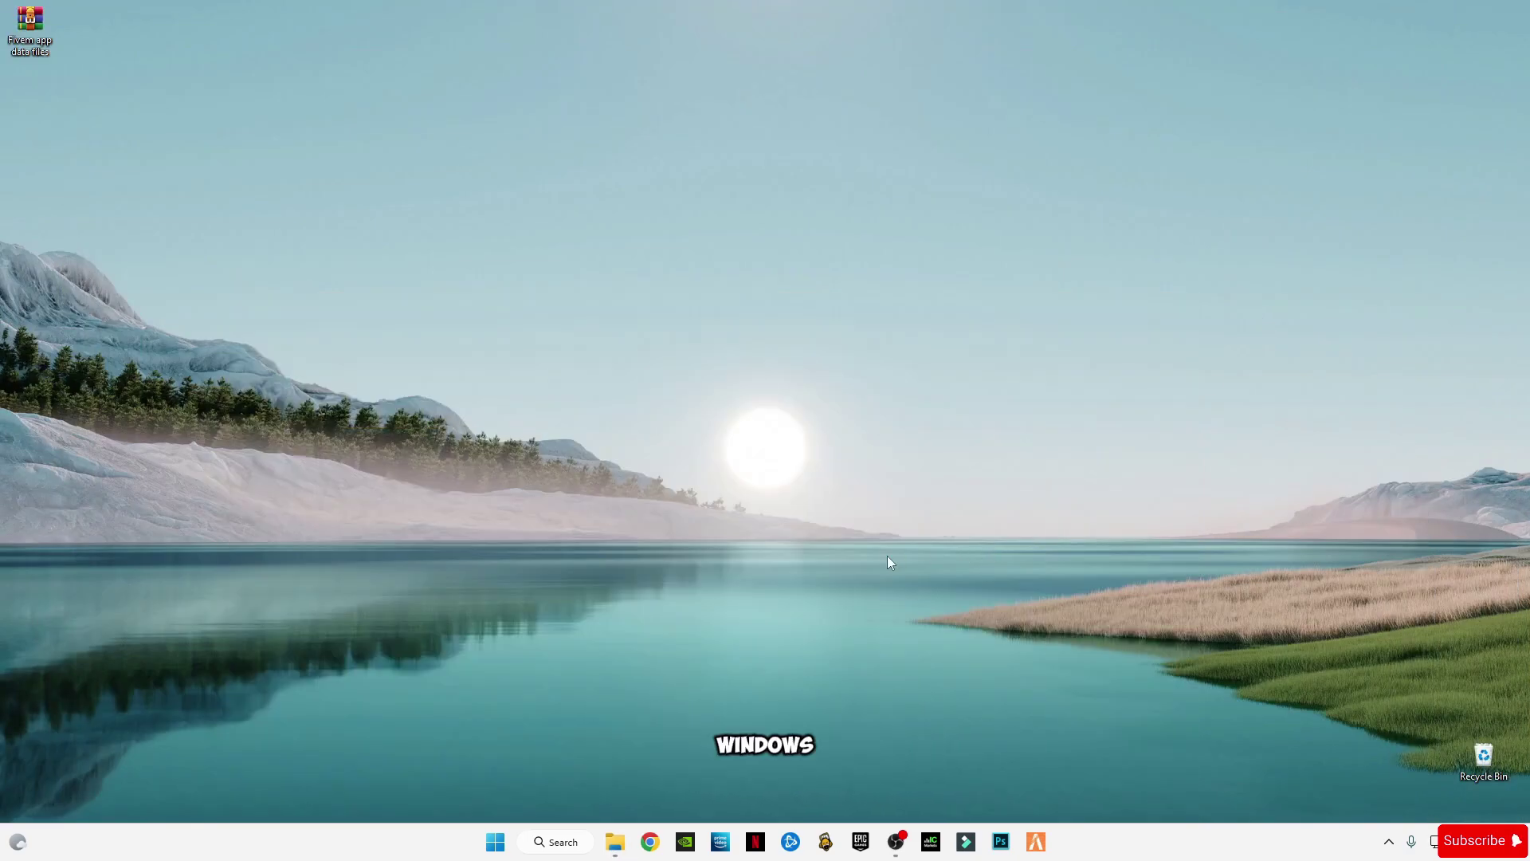
pyautogui.press('super+r')
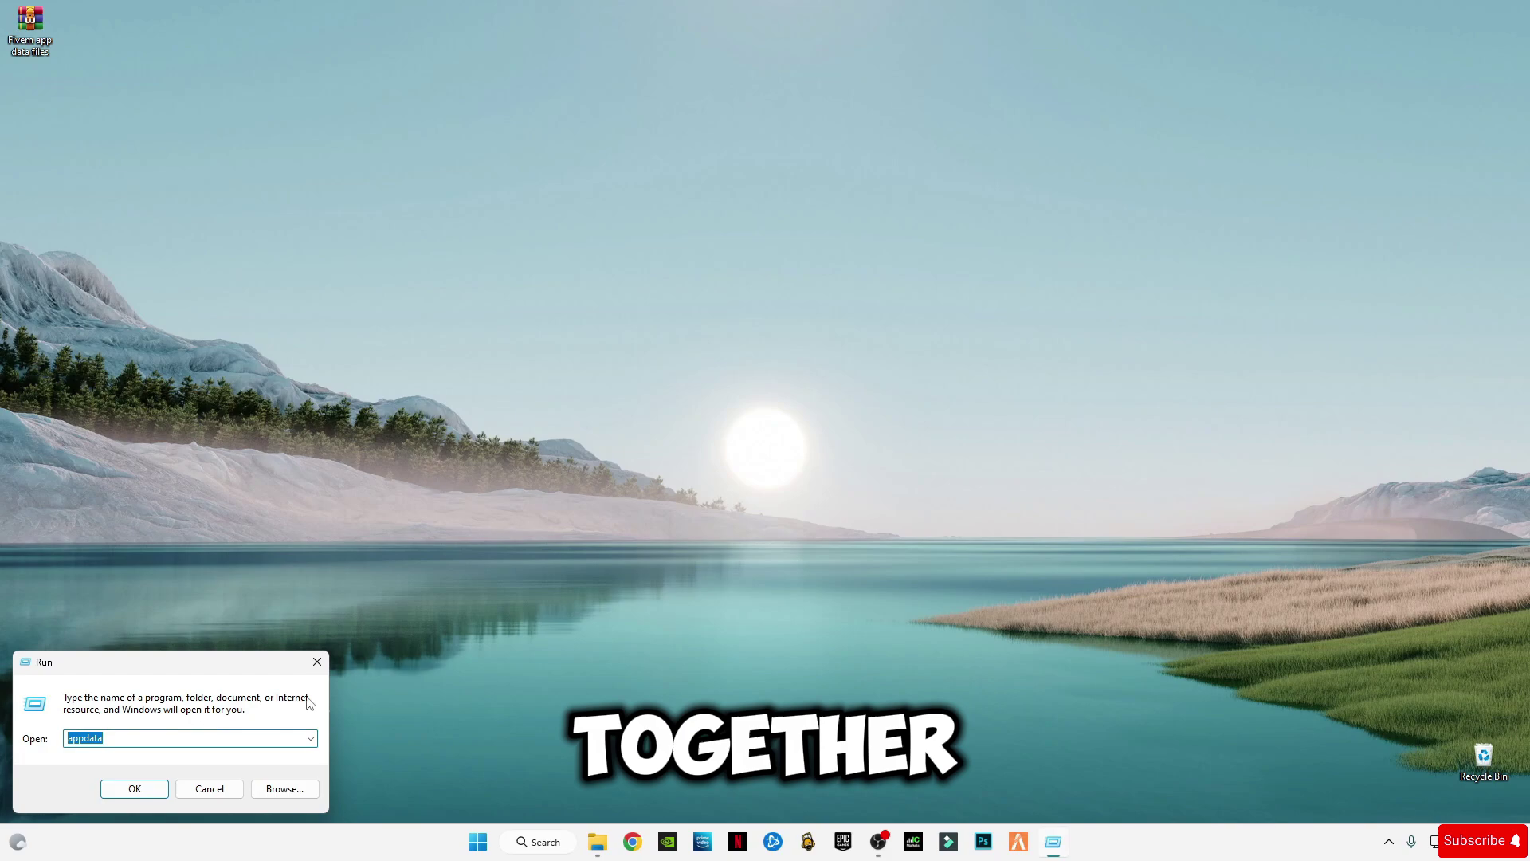
pyautogui.press('BackSpace')
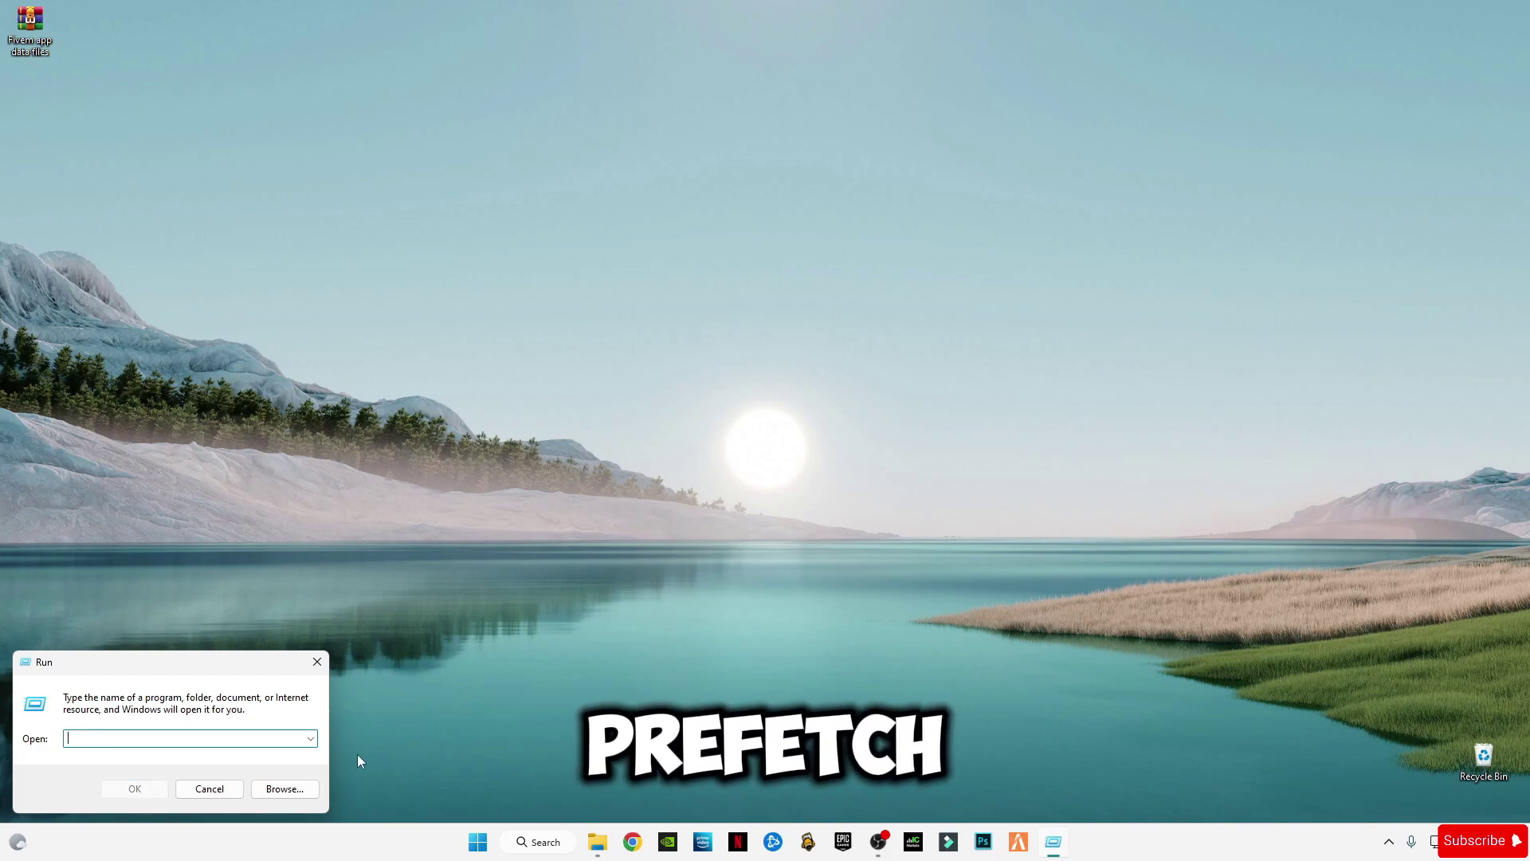
pyautogui.write('prefe')
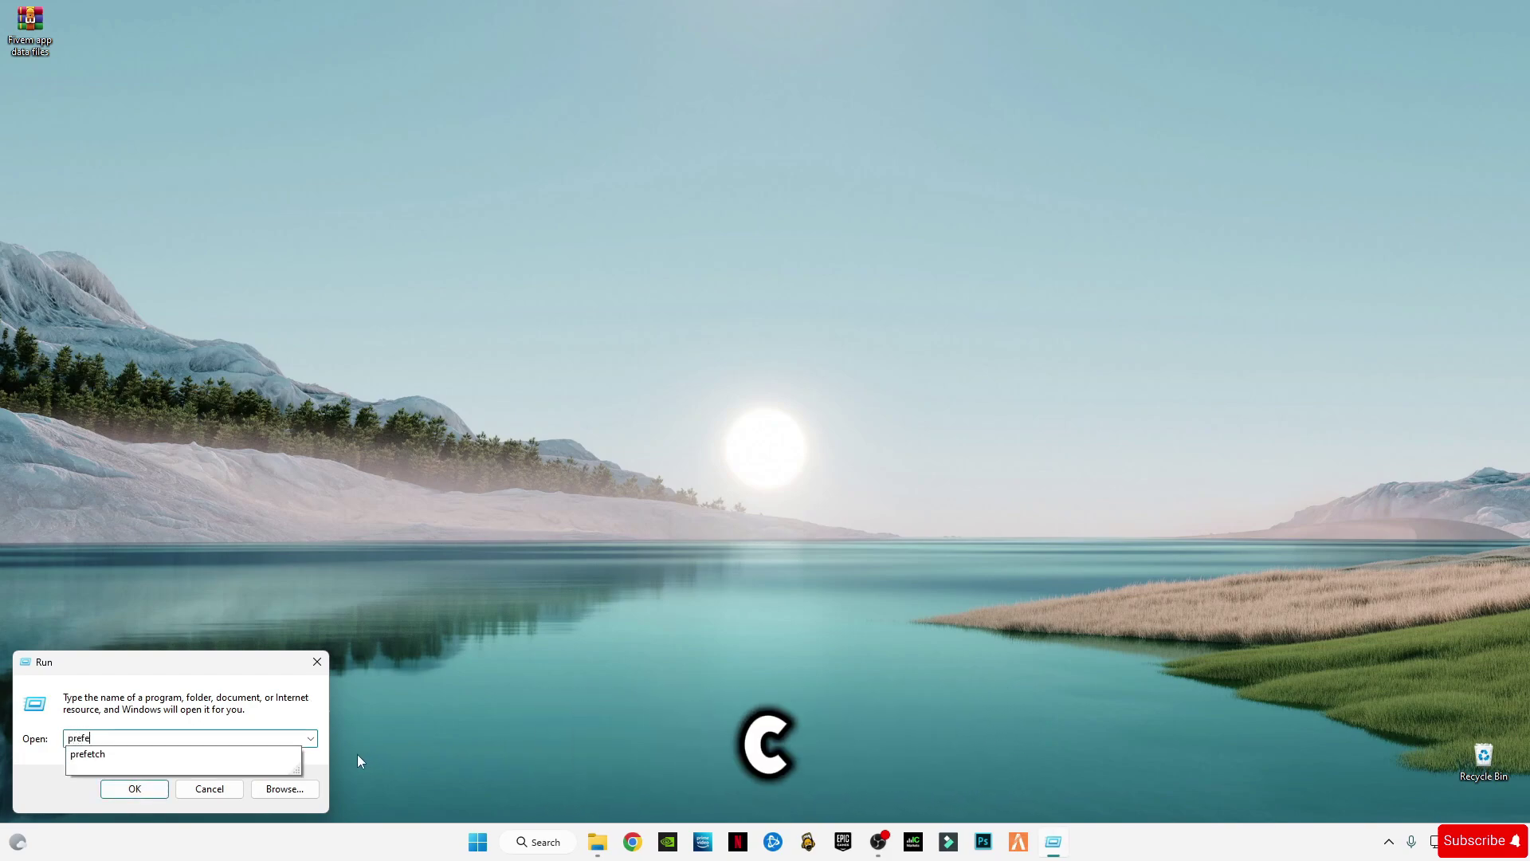
pyautogui.write('tch')
pyautogui.press('Return')
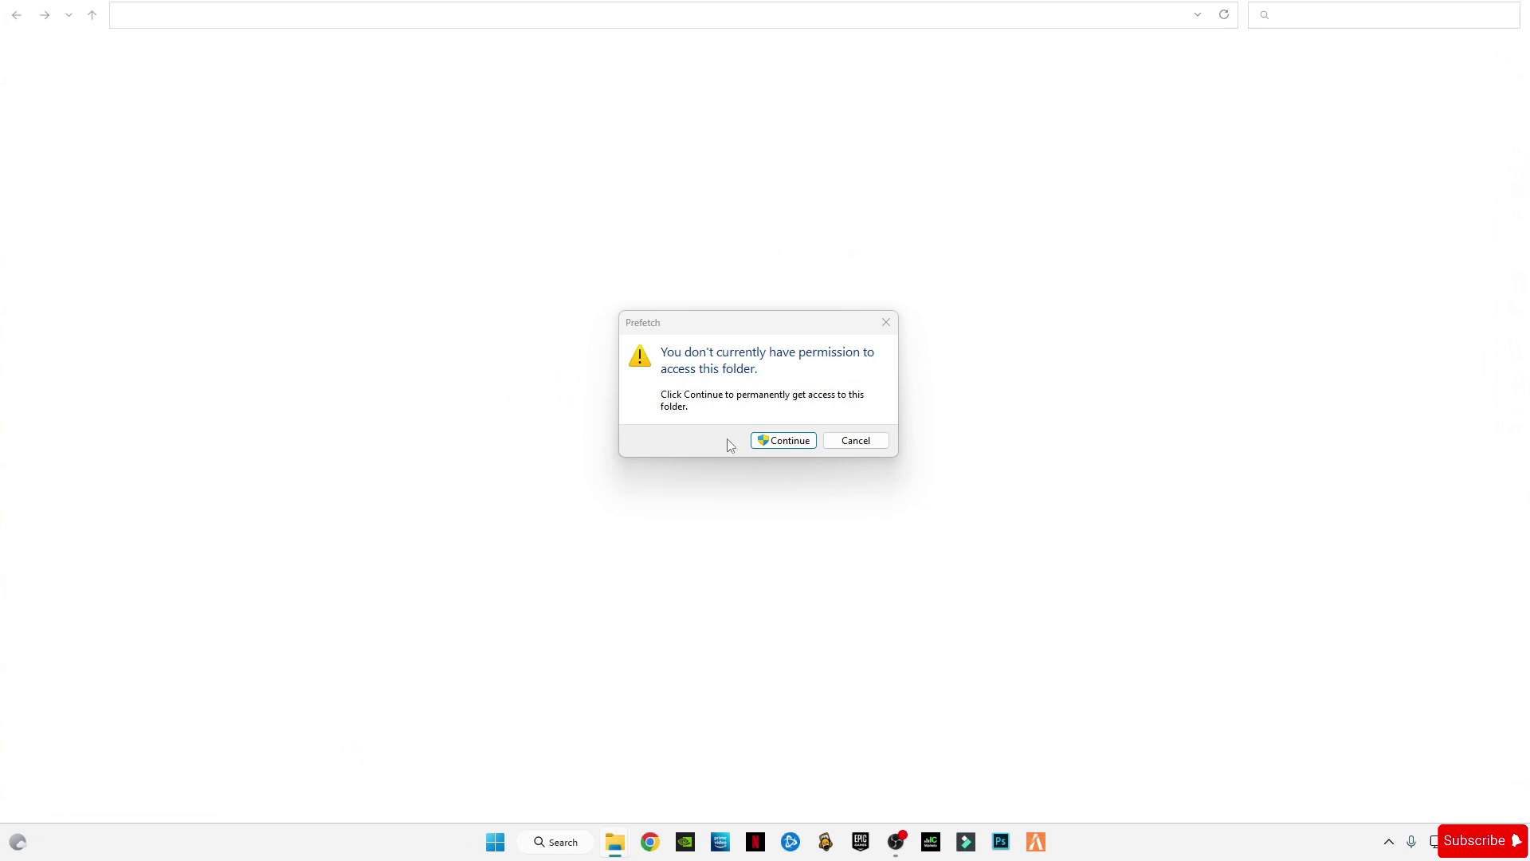
# Step: Grant access, delete all Prefetch files while skipping every in-use file, and close the window
pyautogui.click(784, 440)
pyautogui.hotkey('ctrl', 'a')
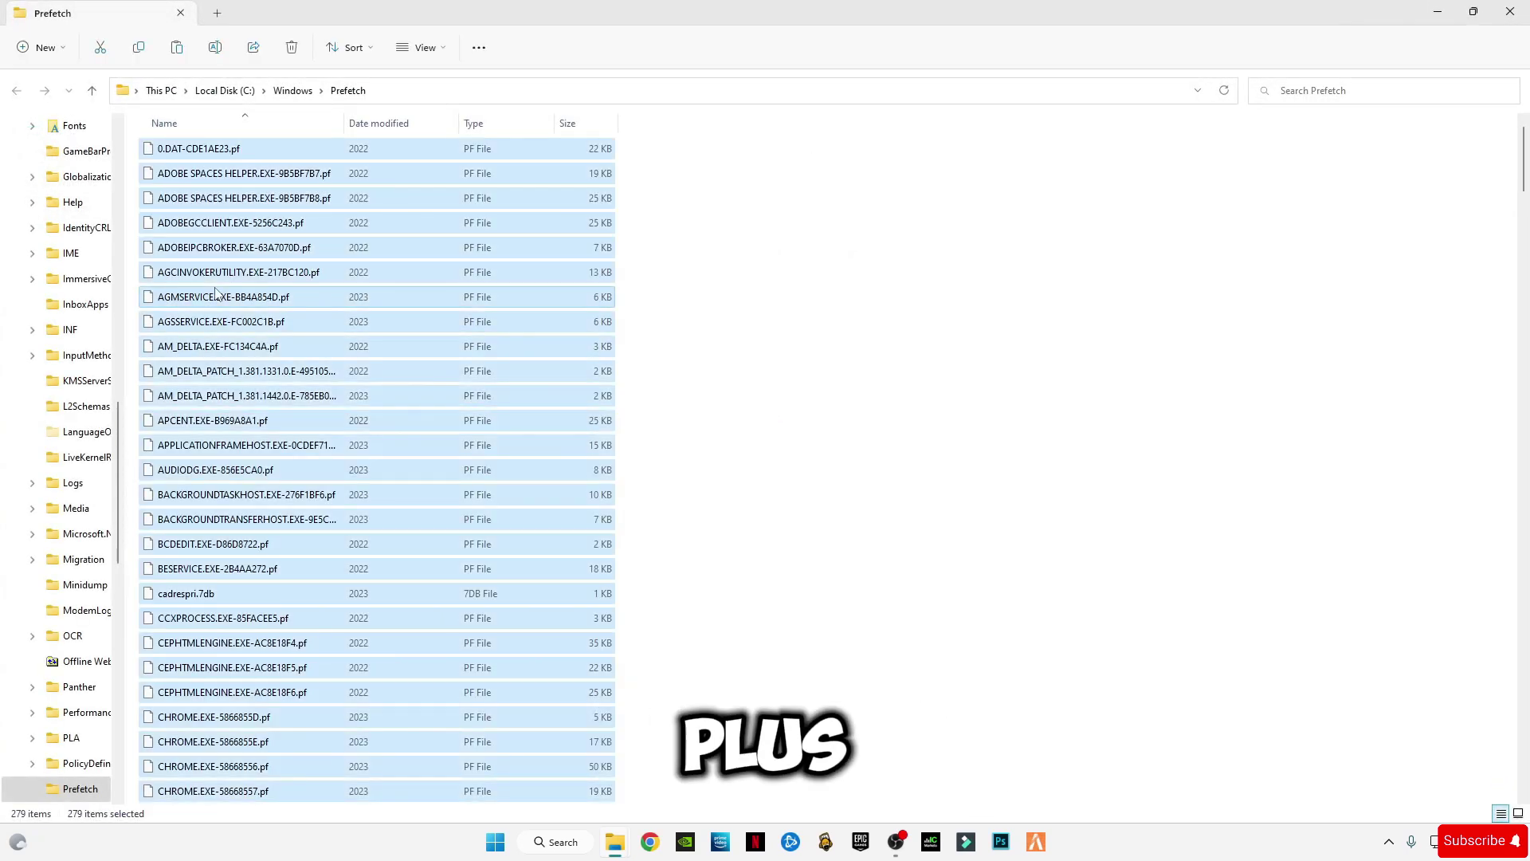
pyautogui.rightClick(237, 252)
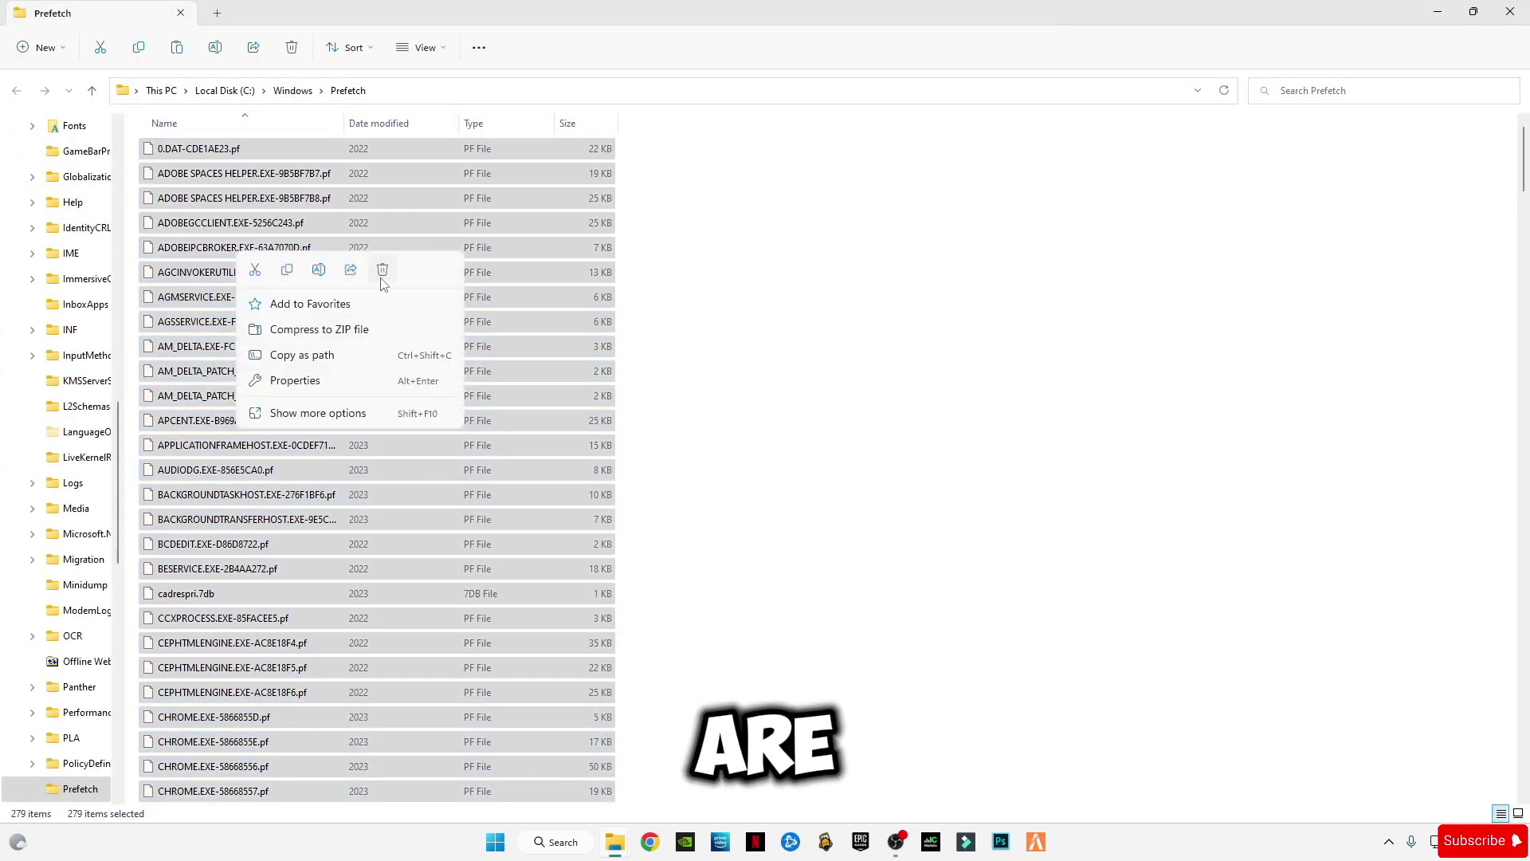
pyautogui.click(383, 270)
pyautogui.click(613, 342)
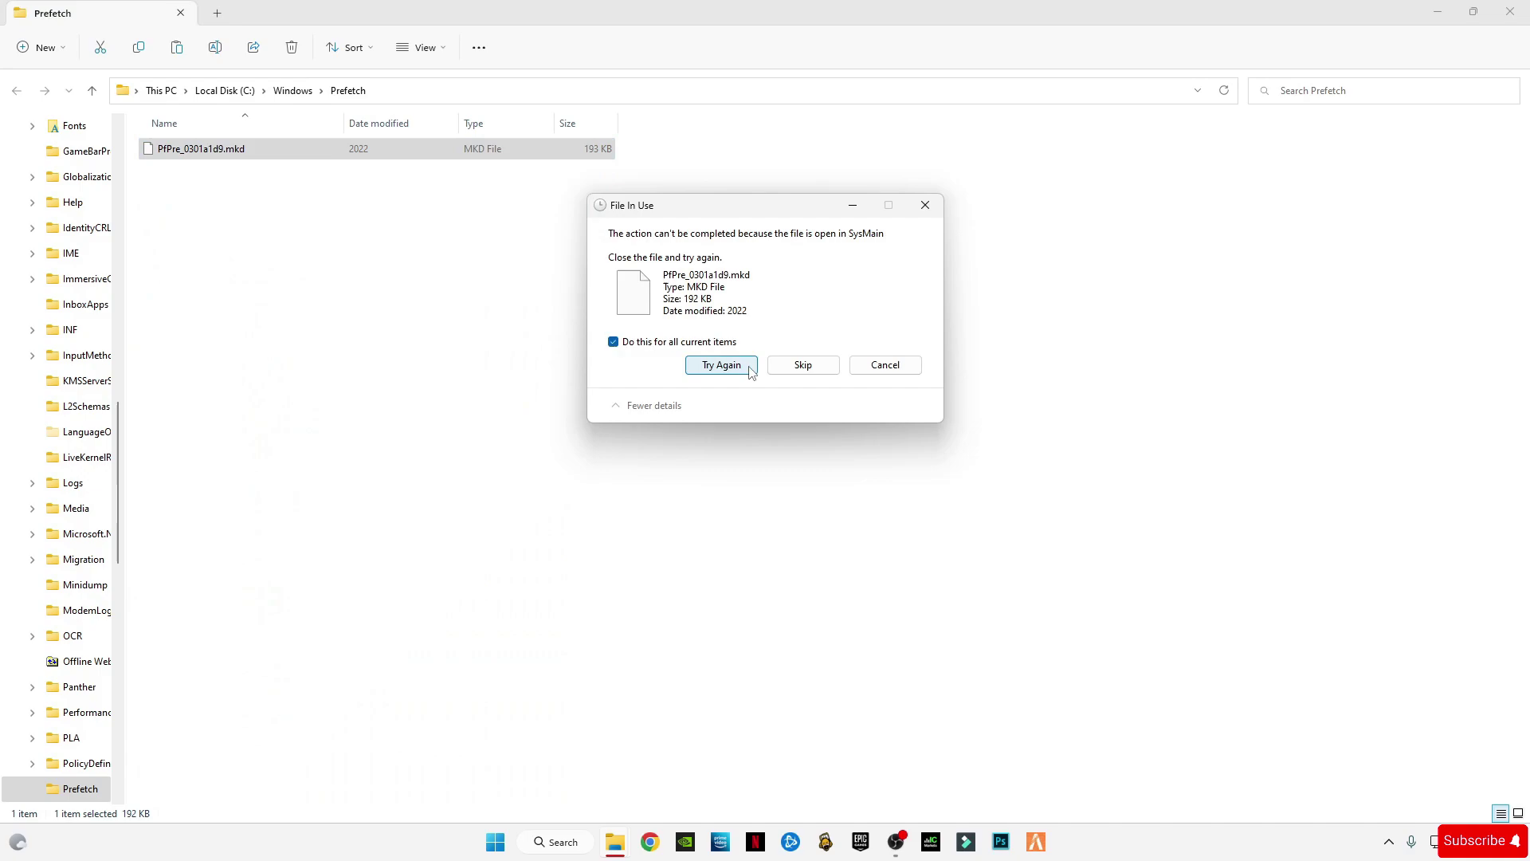
pyautogui.click(802, 365)
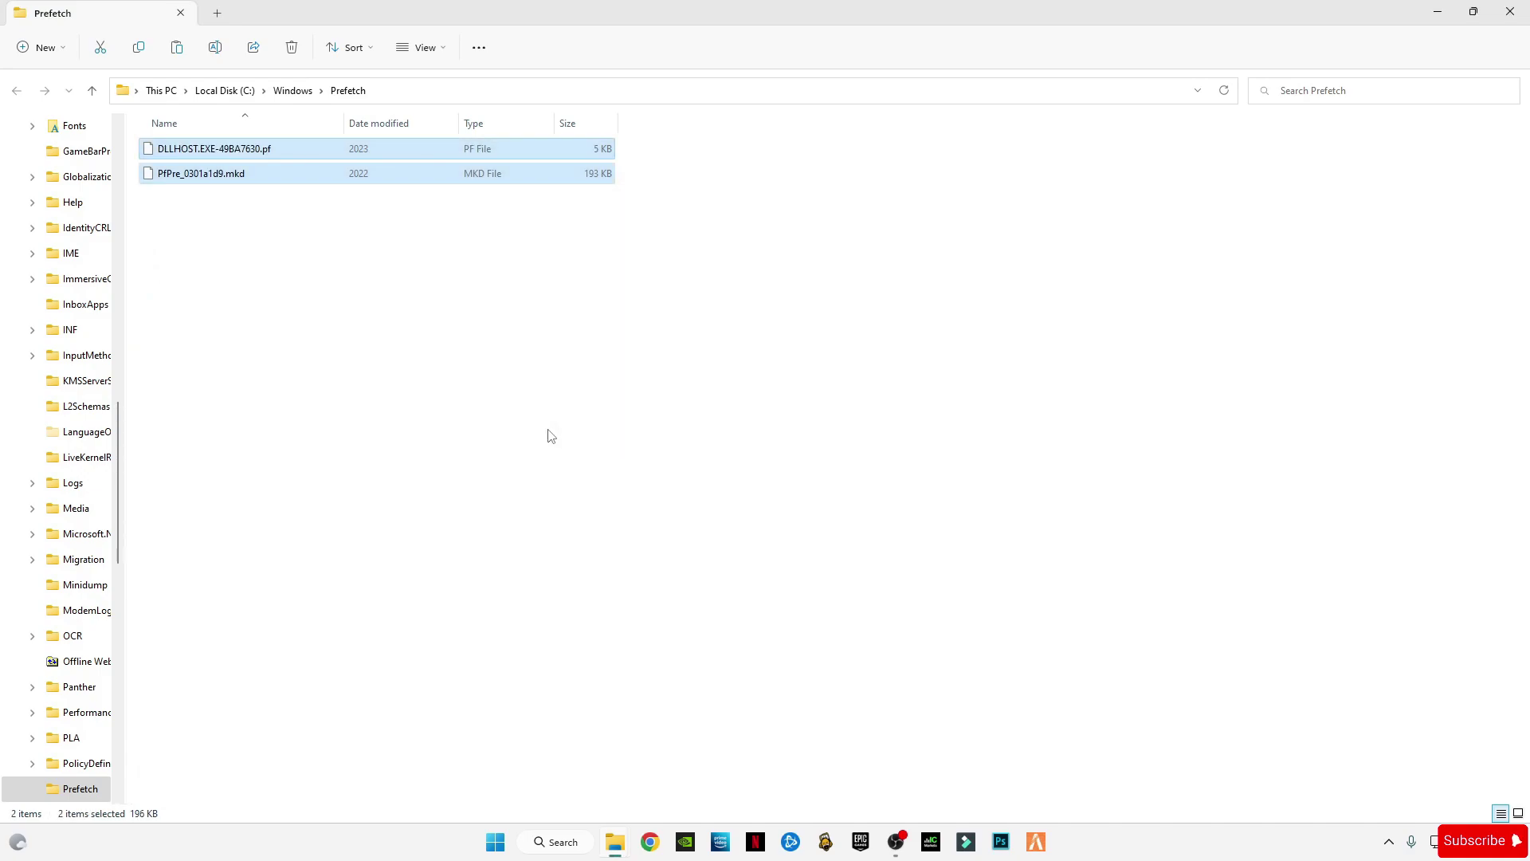
pyautogui.click(571, 267)
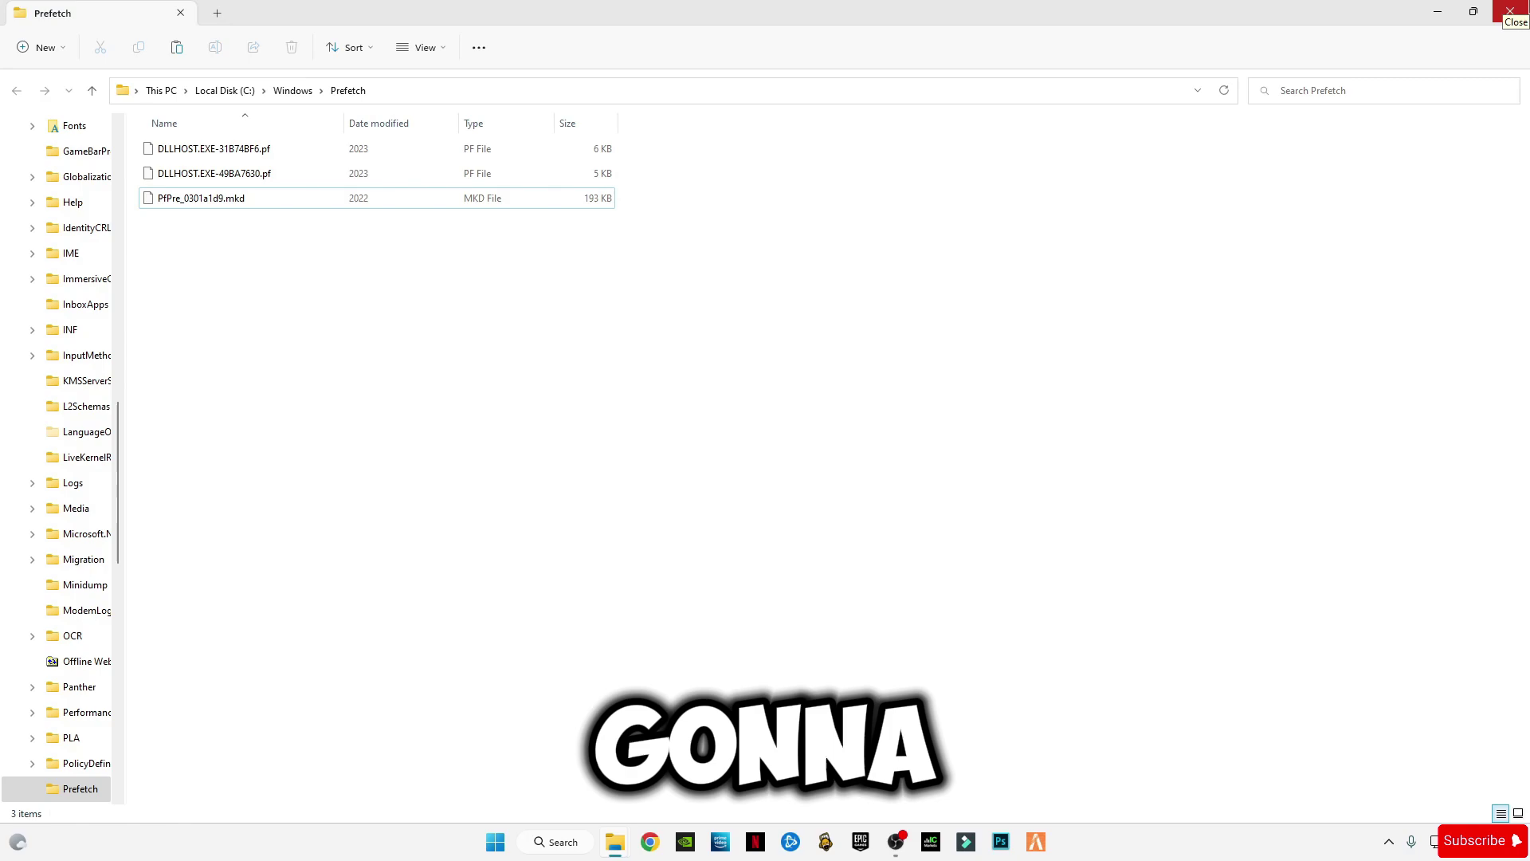
pyautogui.click(1511, 11)
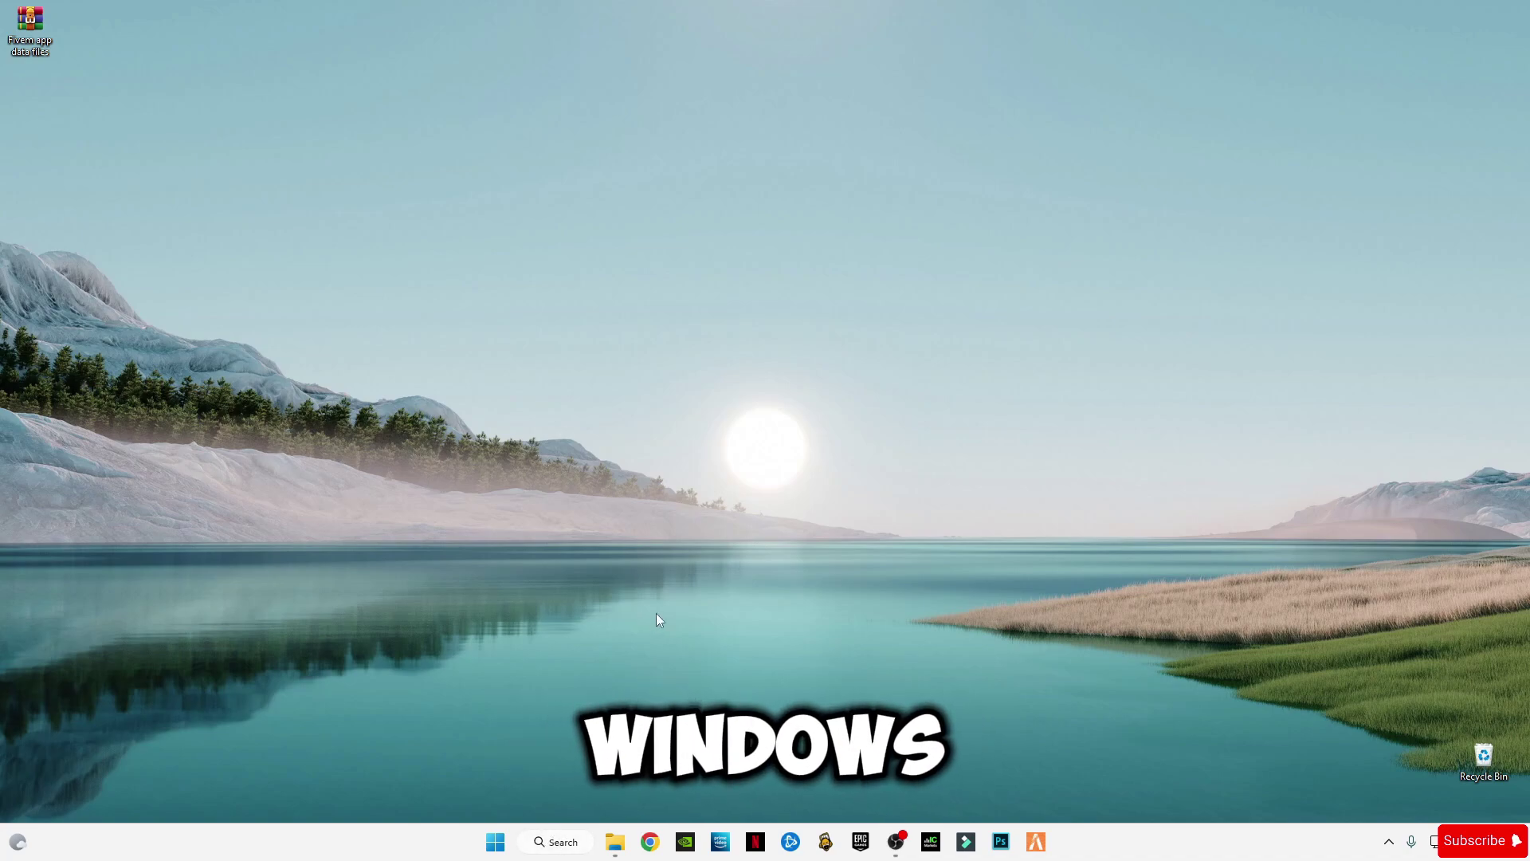
# Step: Run 'temp', delete everything in the Windows Temp folder, and close it
pyautogui.press('super+r')
pyautogui.press('BackSpace')
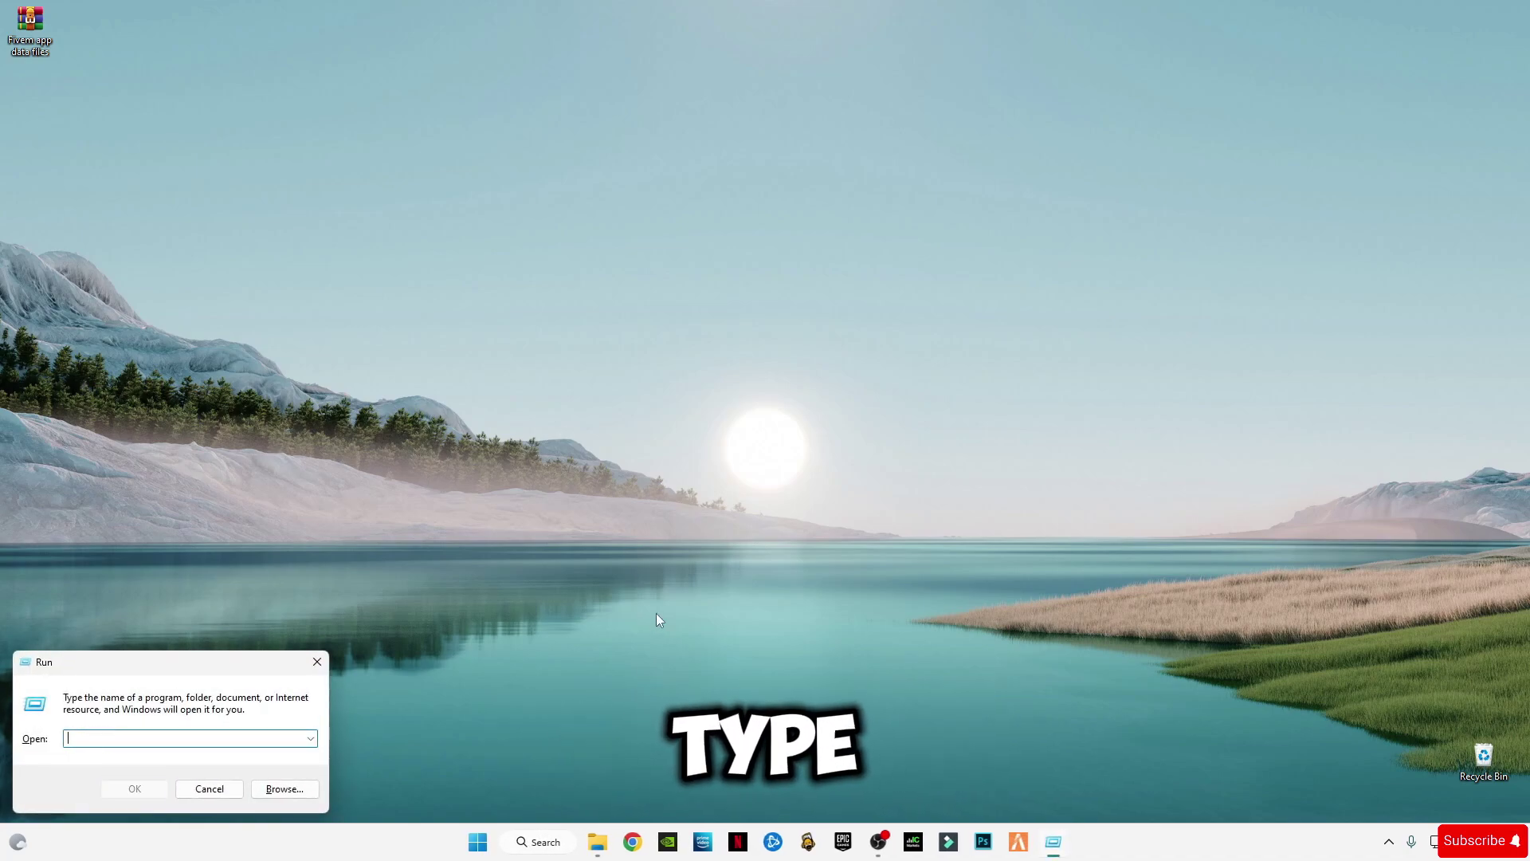
pyautogui.write('temp')
pyautogui.press('Return')
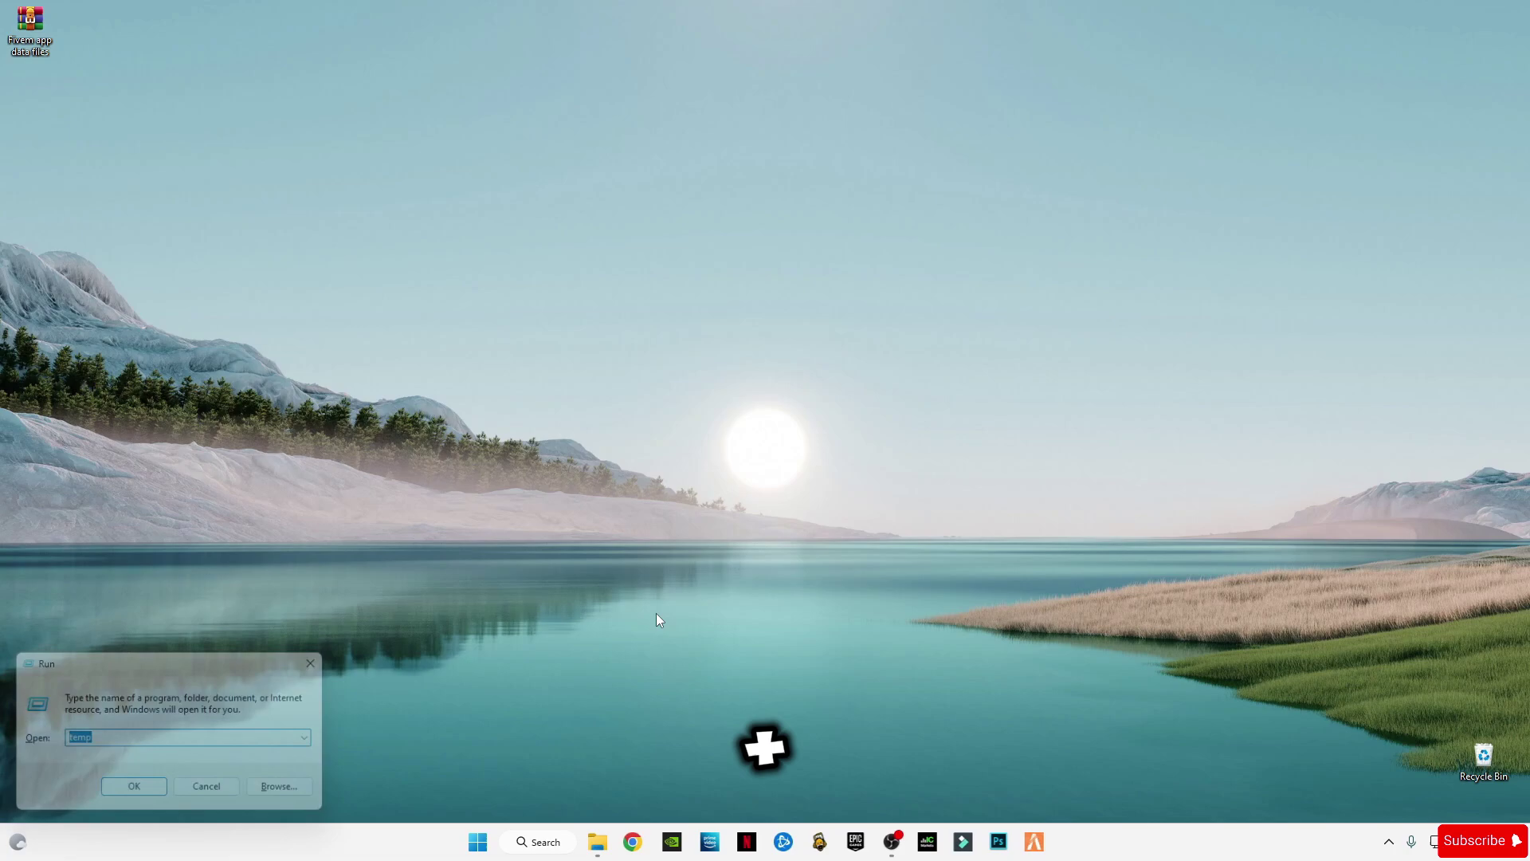
pyautogui.hotkey('ctrl', 'a')
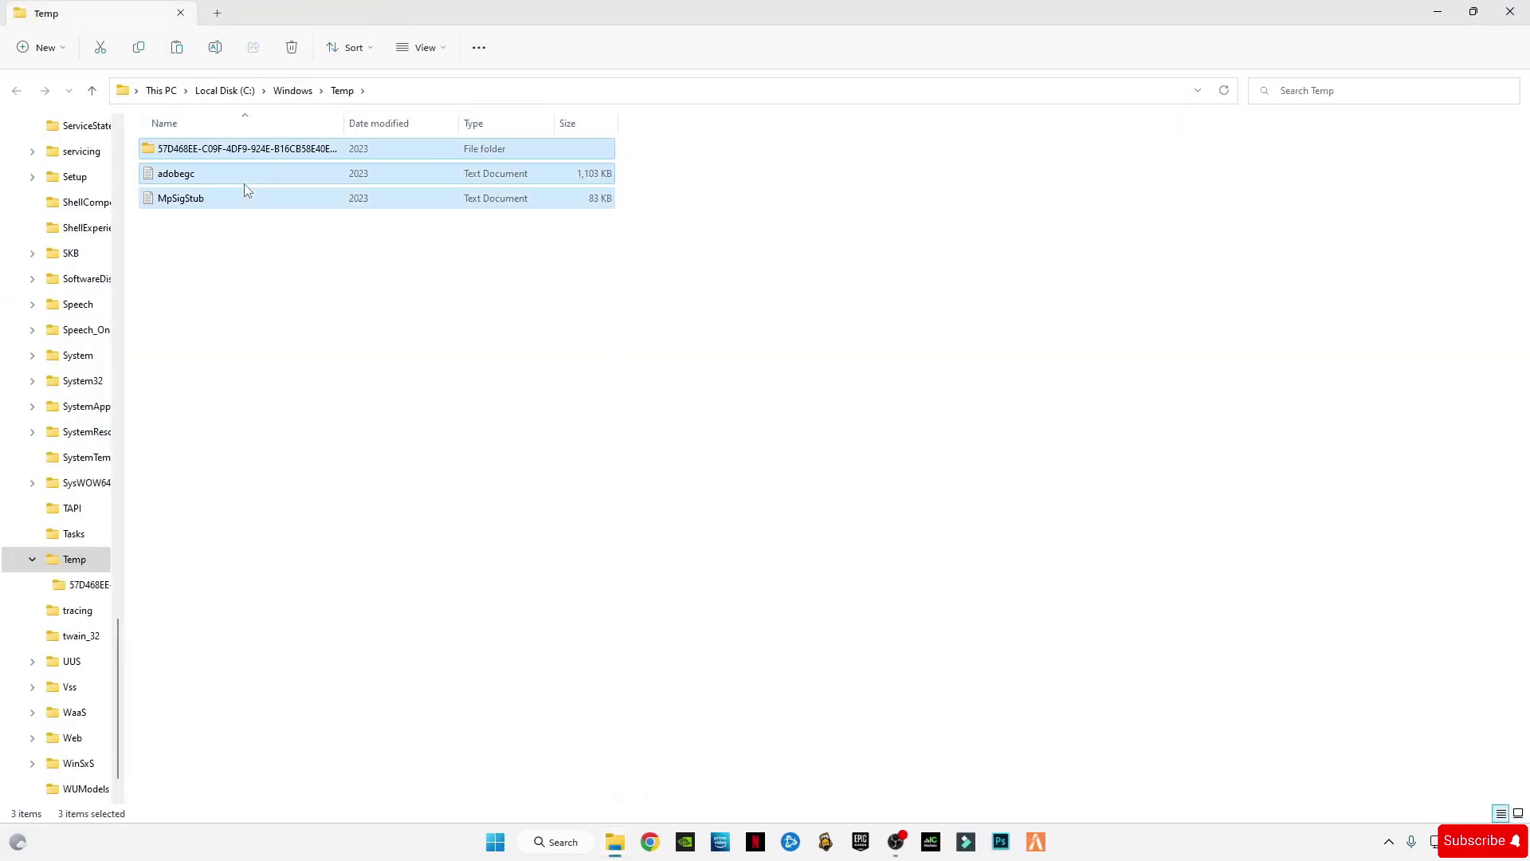
pyautogui.rightClick(251, 166)
pyautogui.click(368, 188)
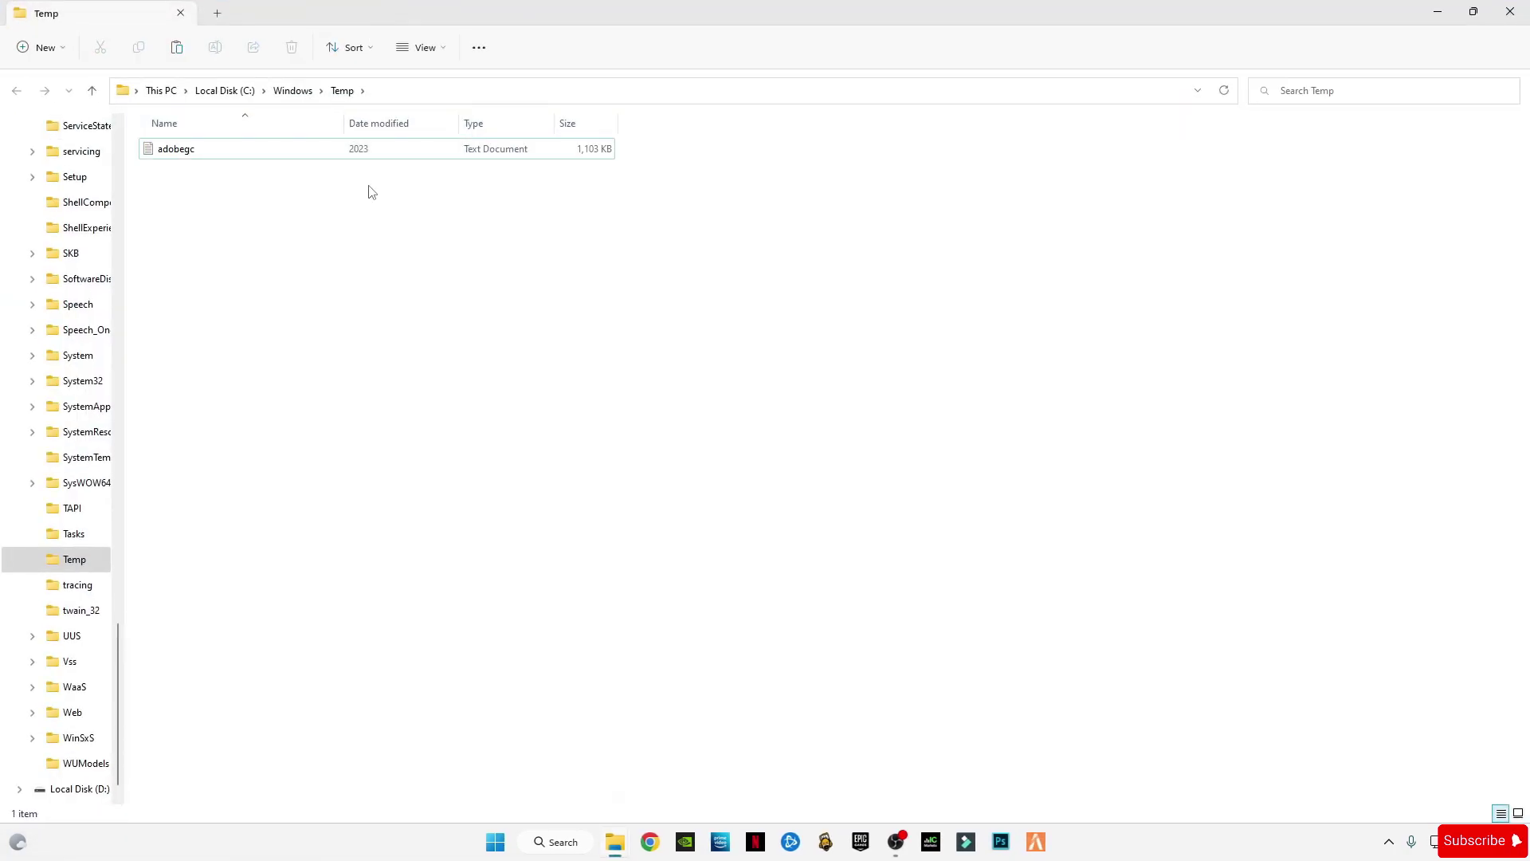
pyautogui.click(1510, 11)
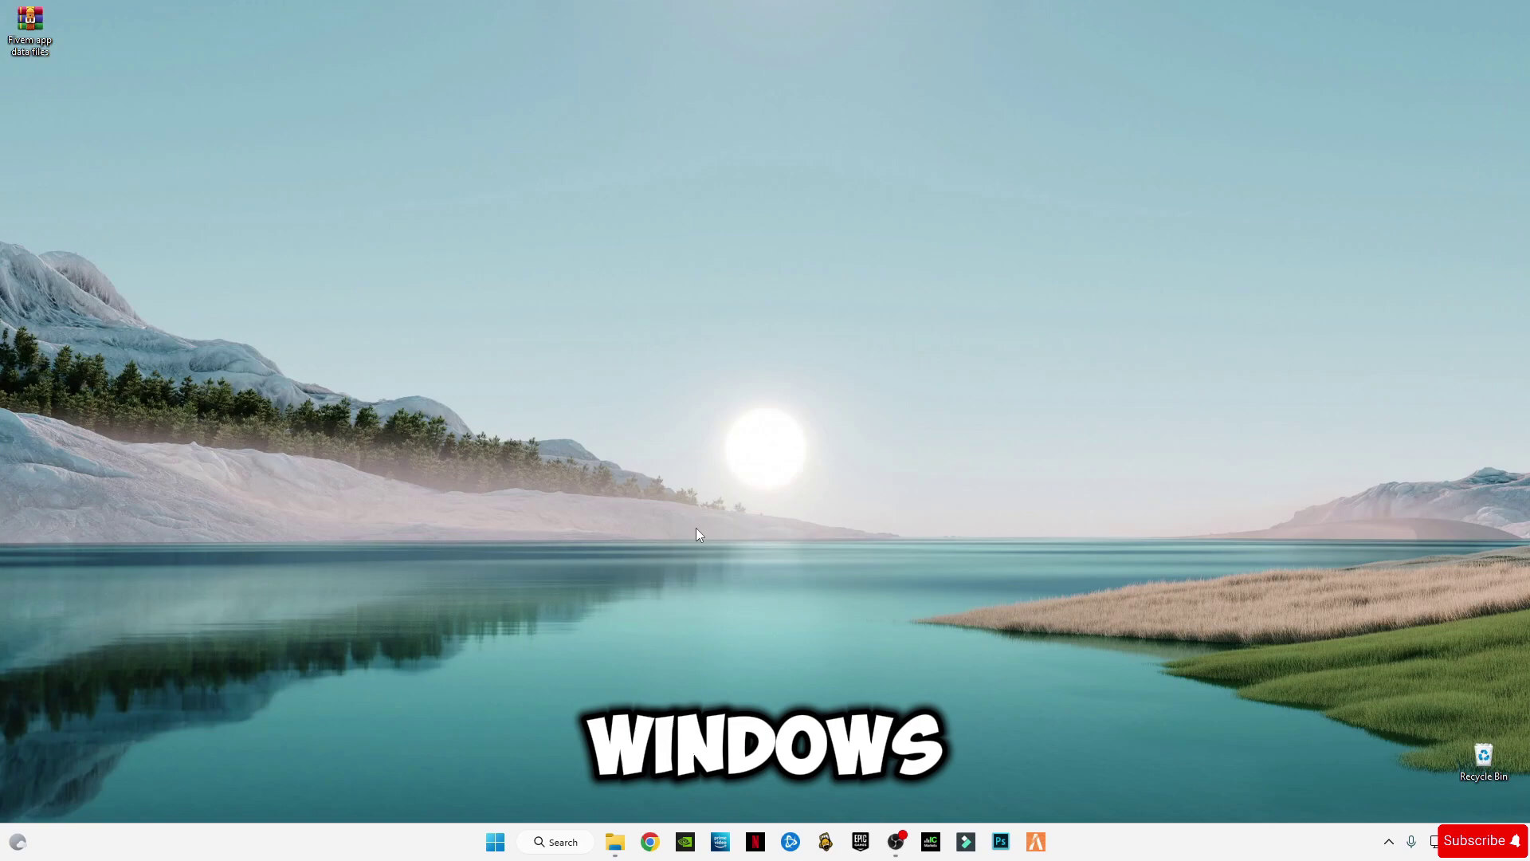
# Step: Open %temp% and delete all 197 items, skipping the in-use temp file and APC_Temp folder
pyautogui.press('super+r')
pyautogui.write('temp')
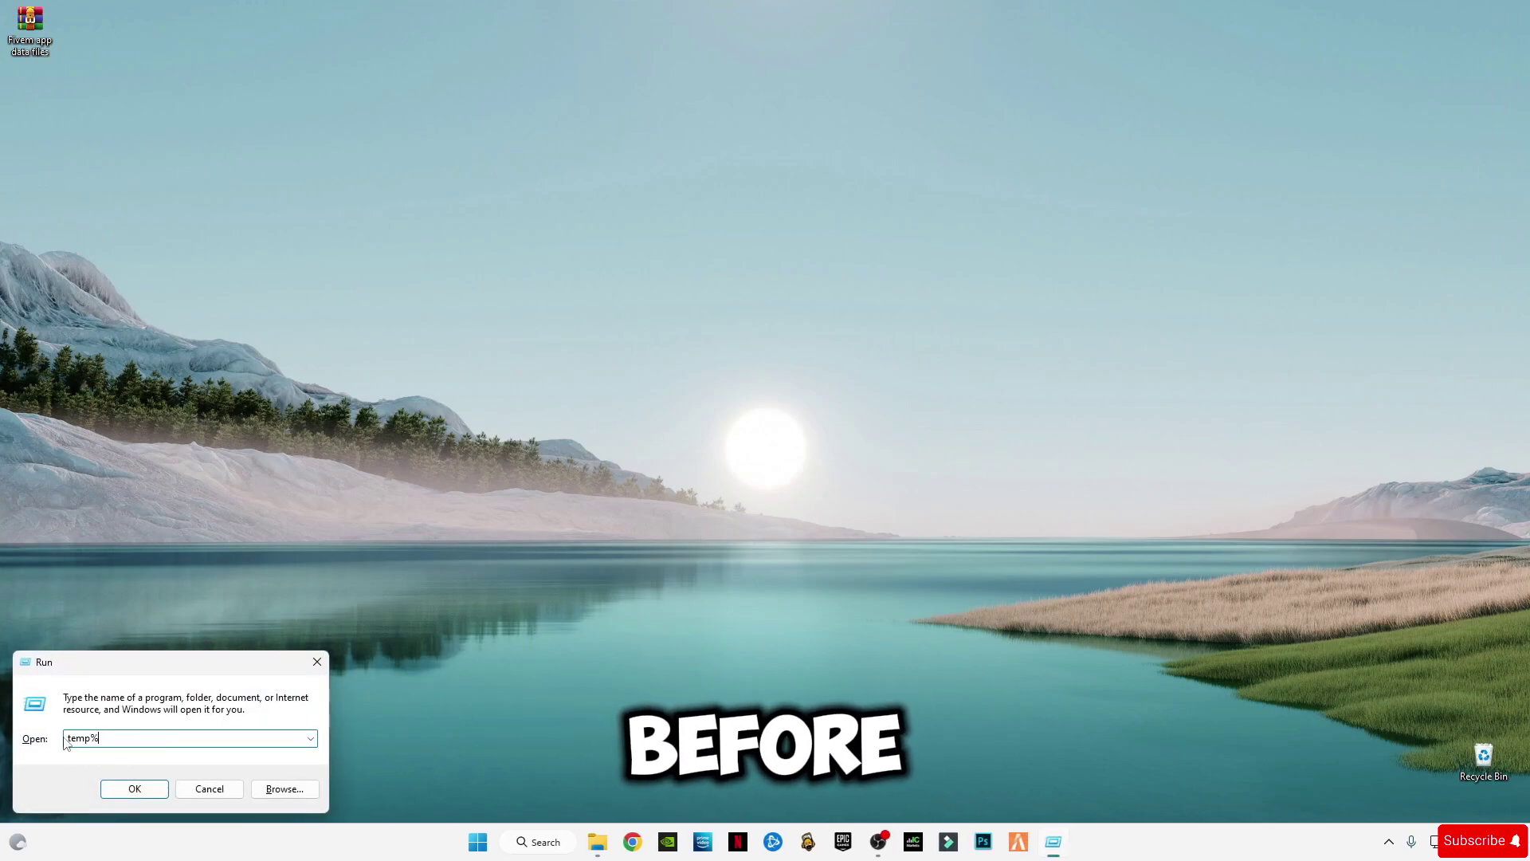
pyautogui.click(135, 788)
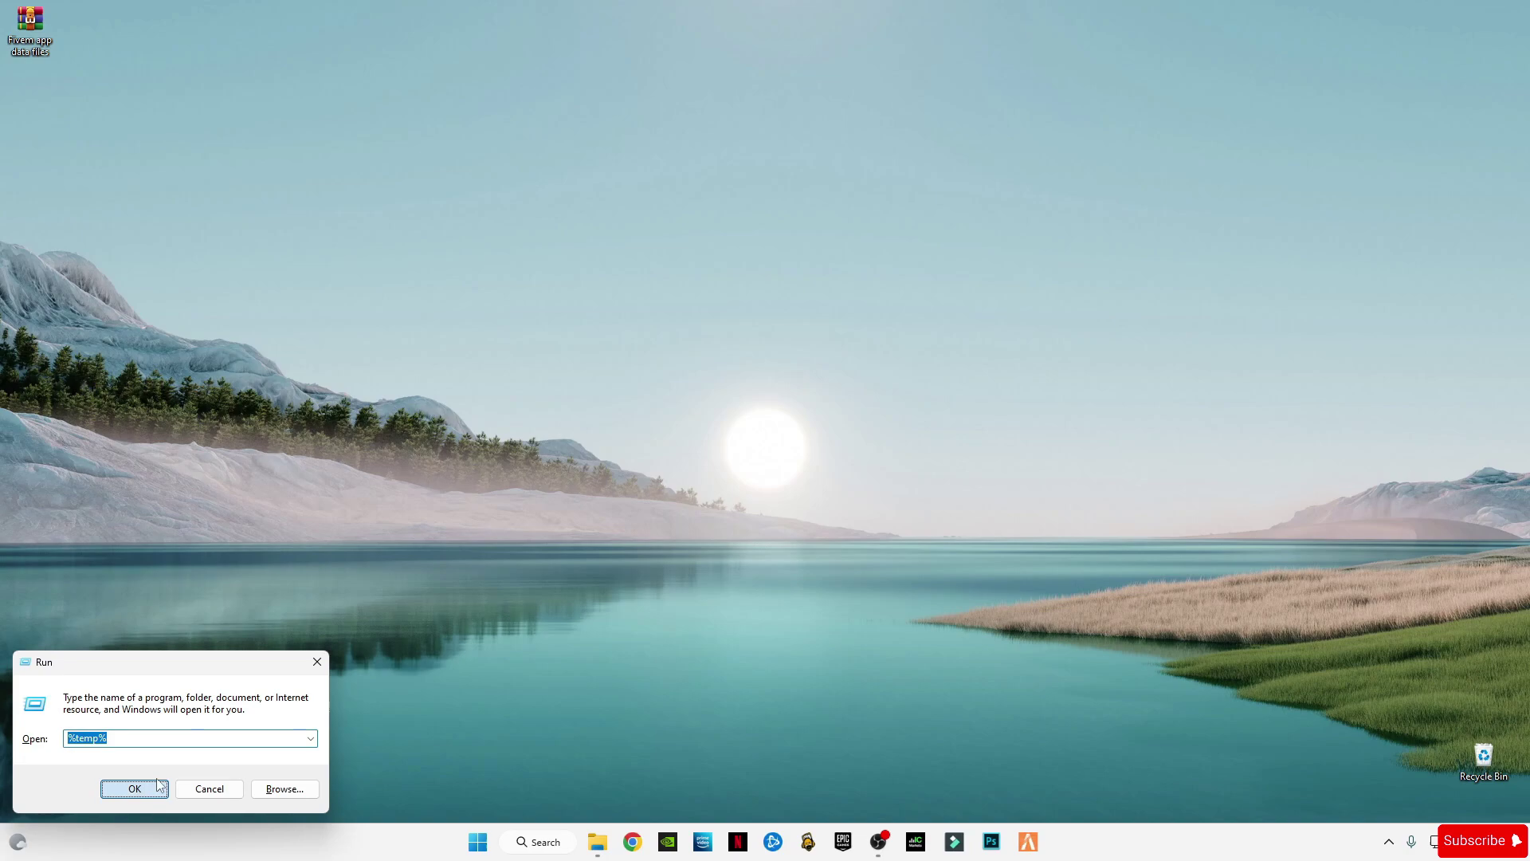
pyautogui.hotkey('ctrl', 'a')
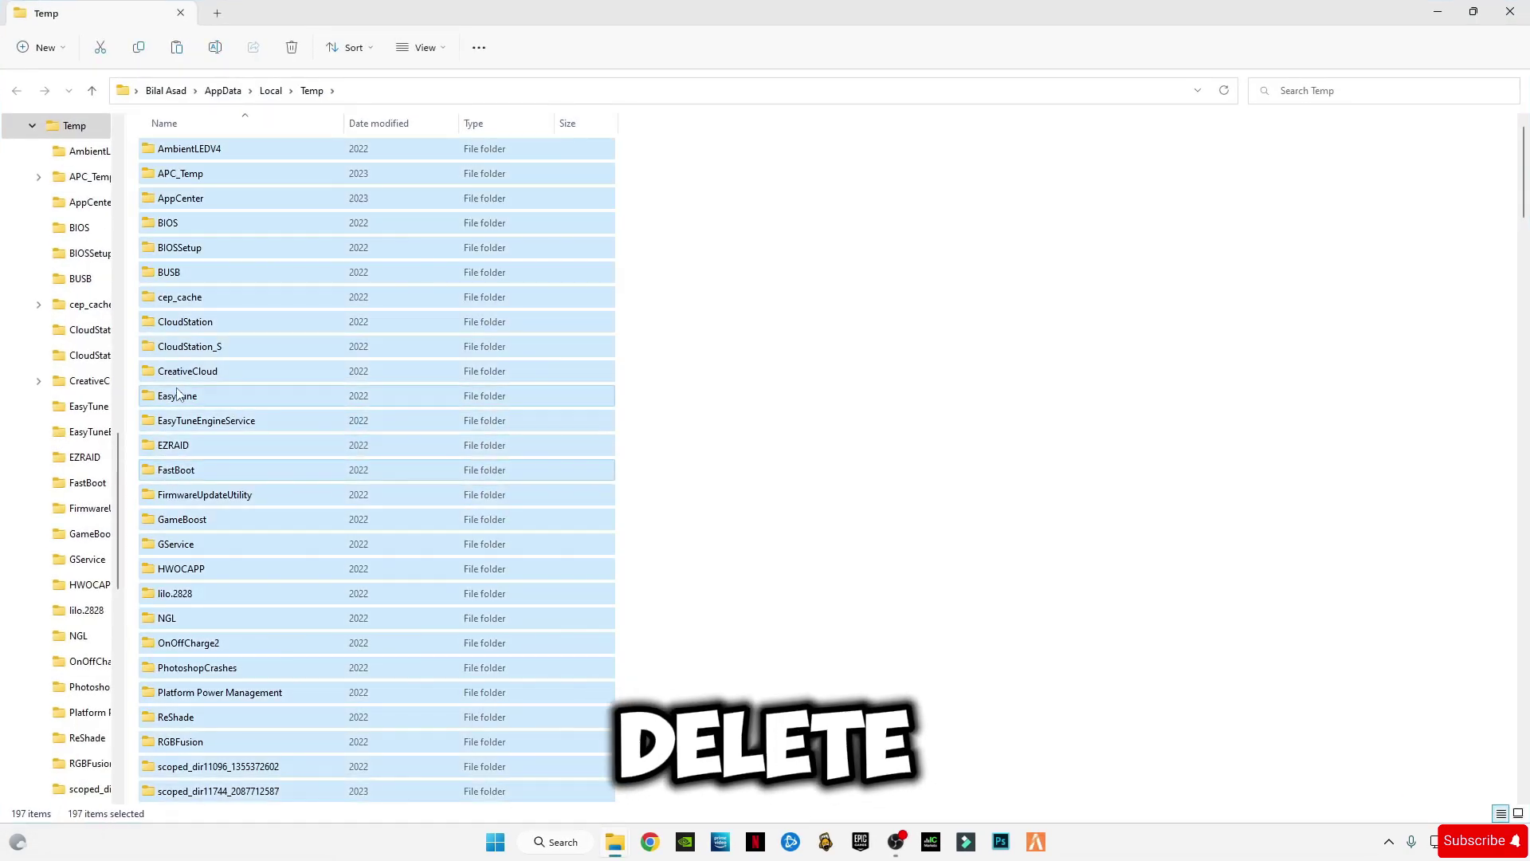
pyautogui.rightClick(255, 394)
pyautogui.click(334, 409)
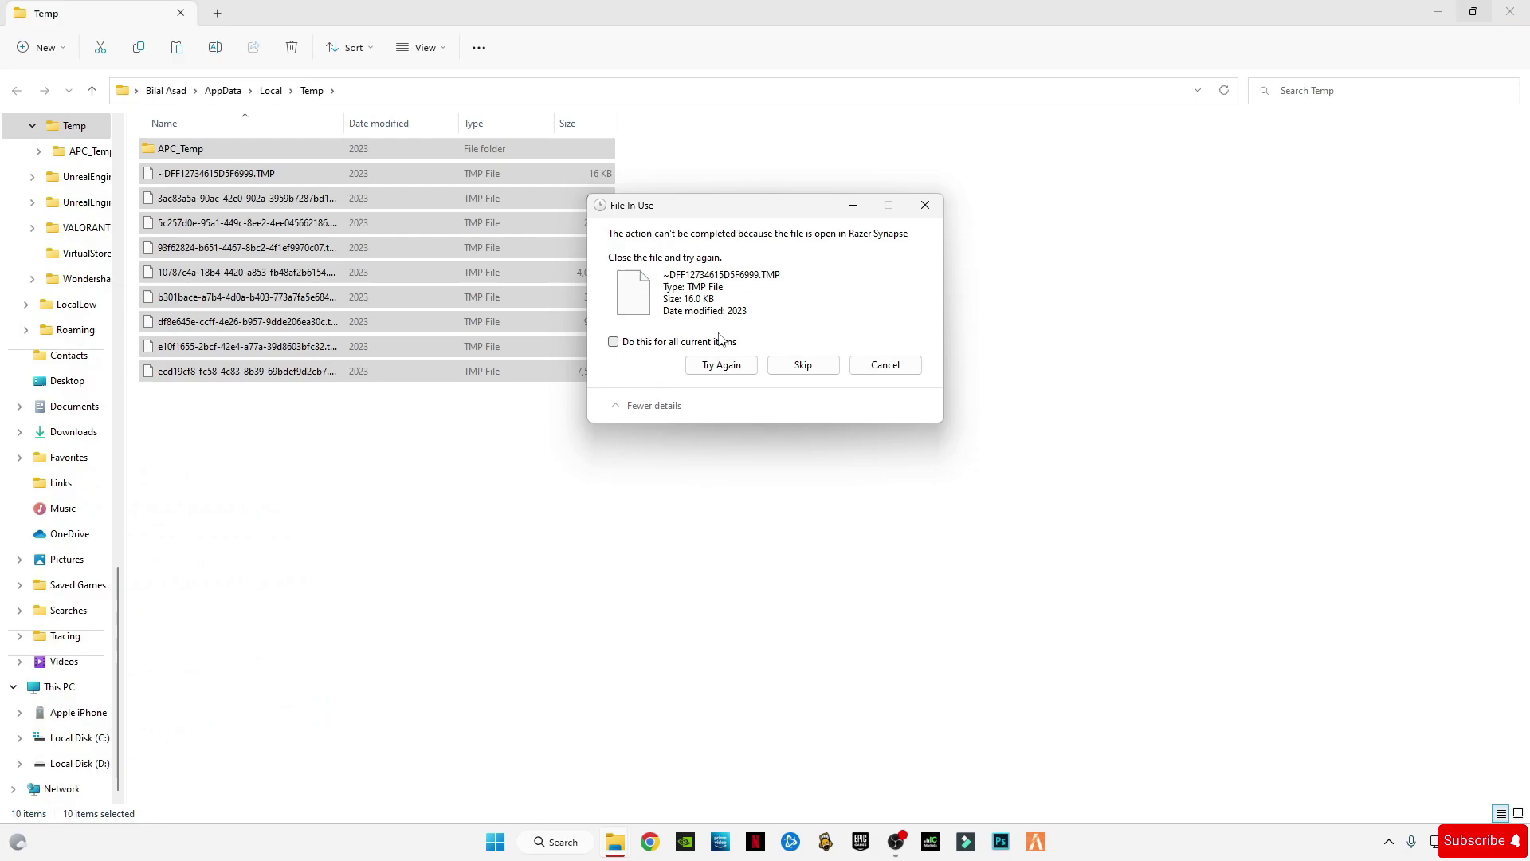
pyautogui.click(800, 365)
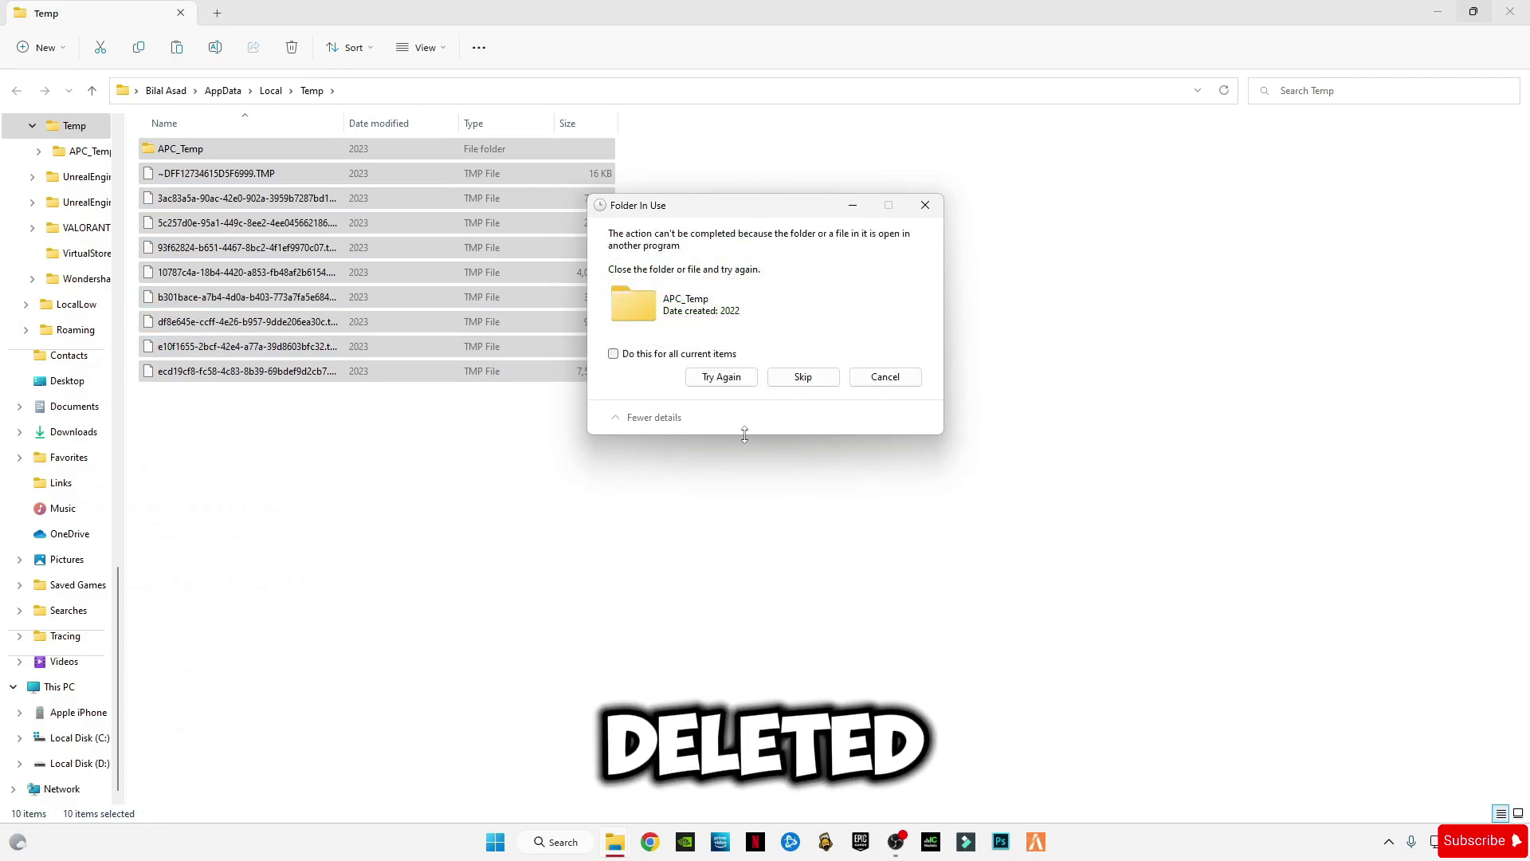
pyautogui.click(787, 386)
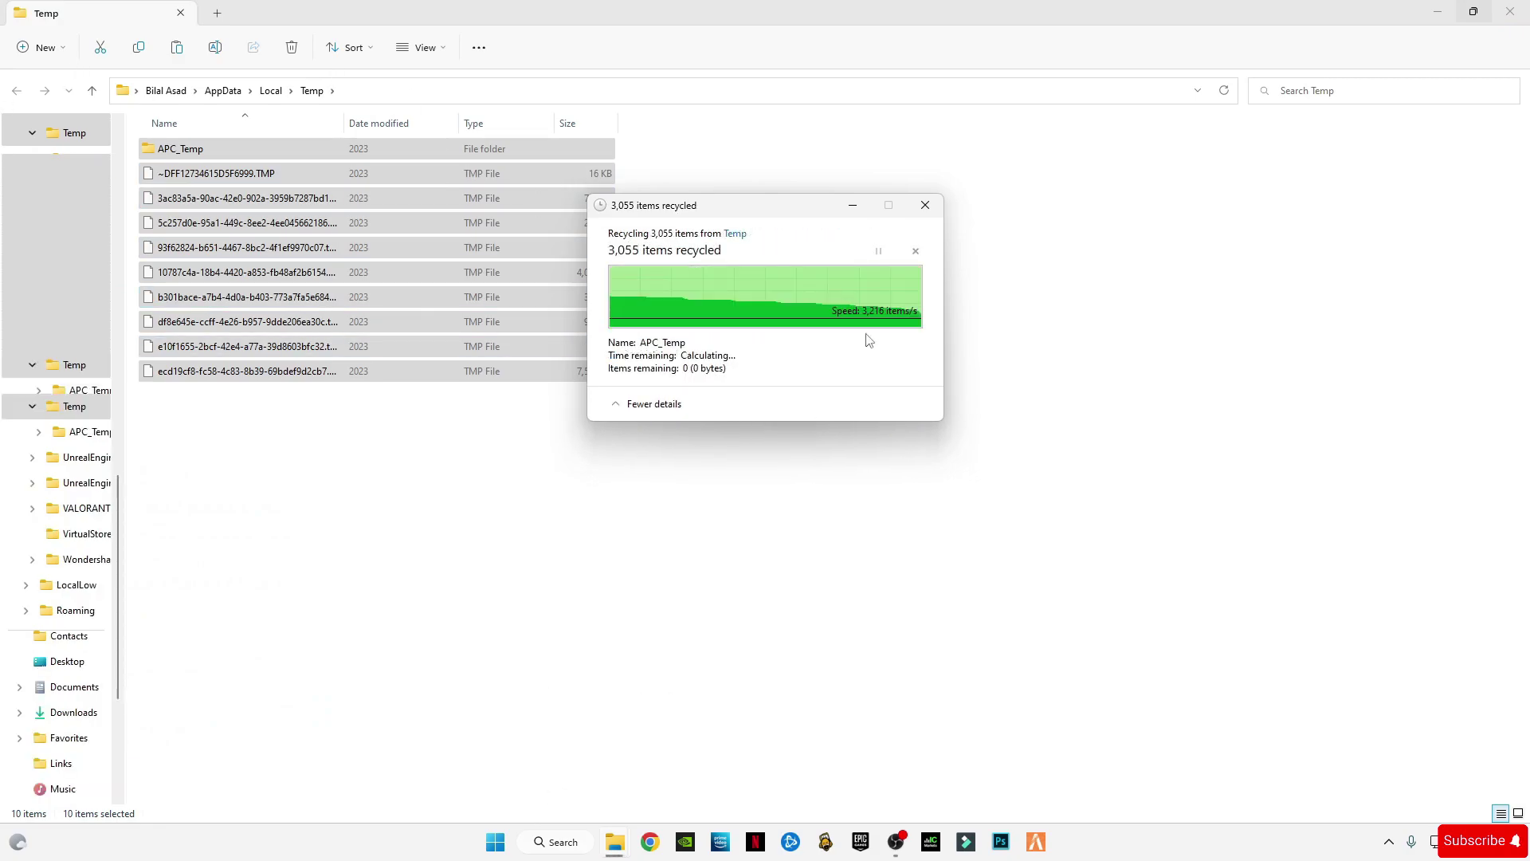
# Step: Close the %temp% window and empty the Recycle Bin, confirming permanent deletion
pyautogui.click(1510, 11)
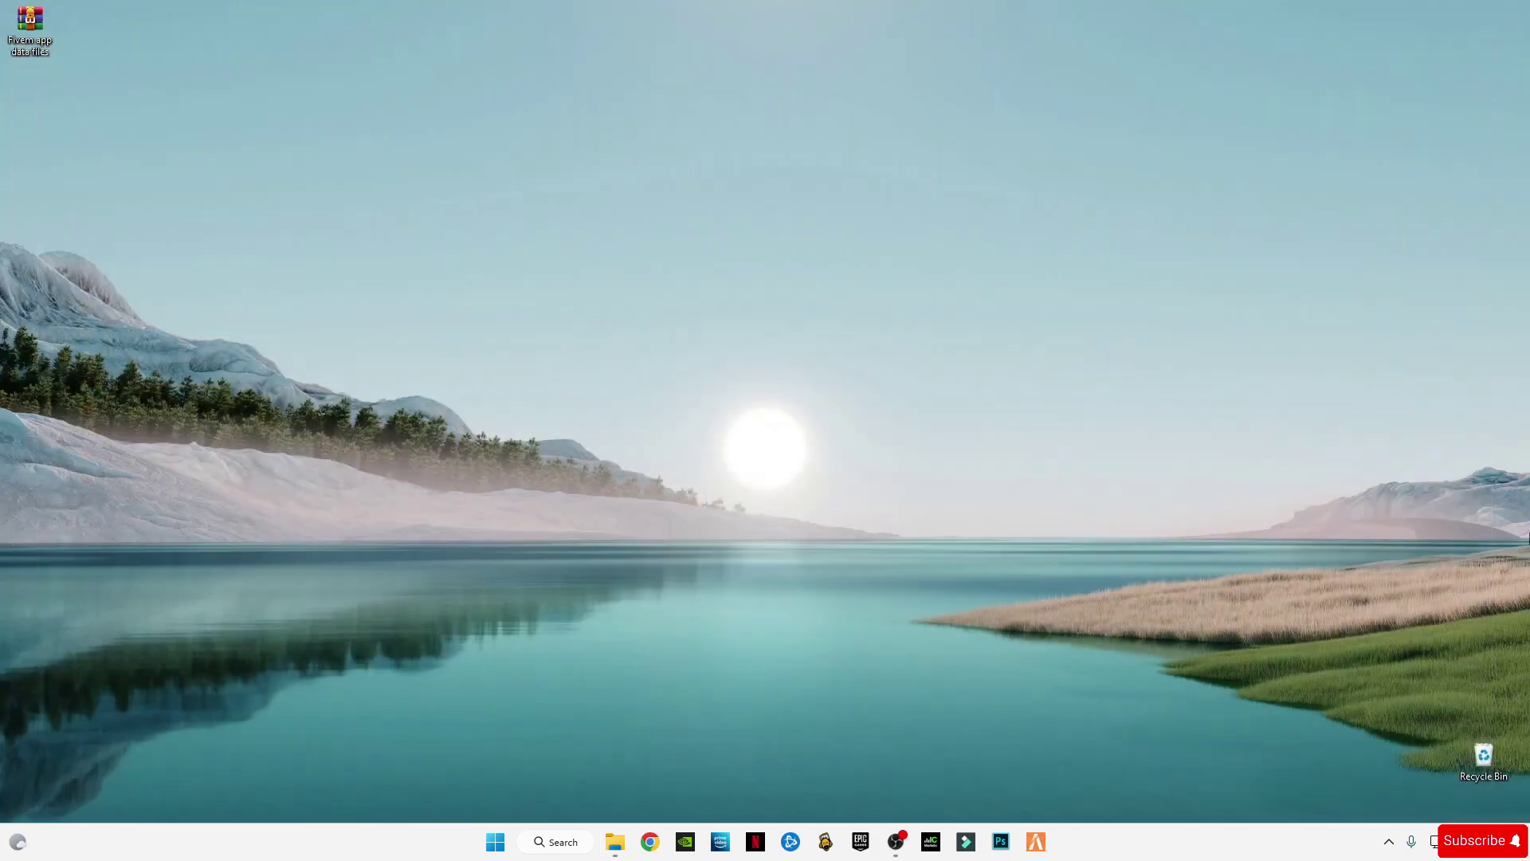
pyautogui.rightClick(1487, 751)
pyautogui.click(1349, 624)
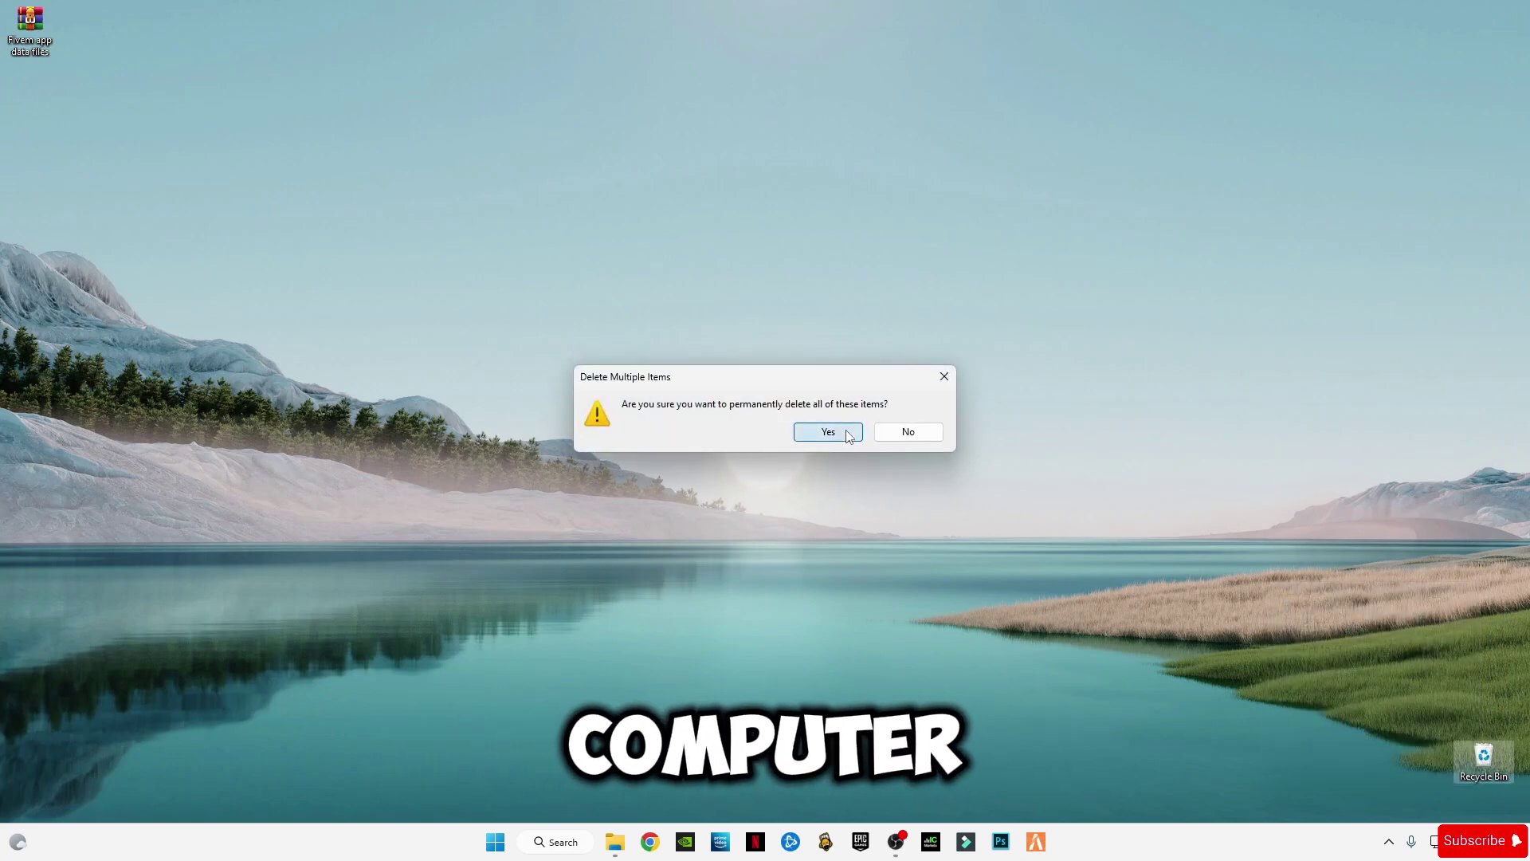
pyautogui.click(829, 432)
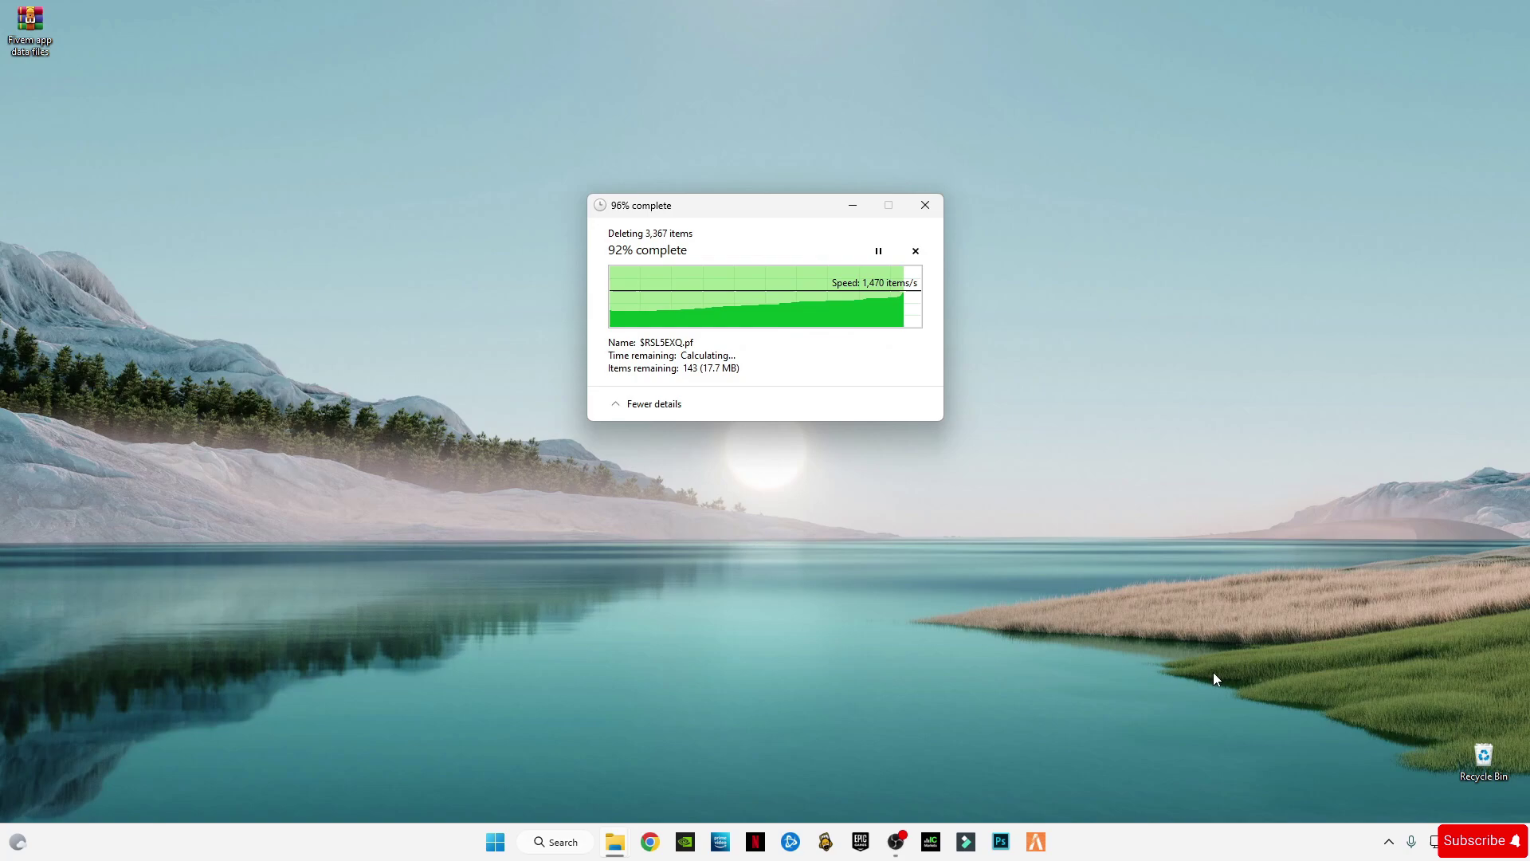
# Step: Extract the 'Fivem app data files' archive onto the desktop and open the extracted folder
pyautogui.rightClick(26, 30)
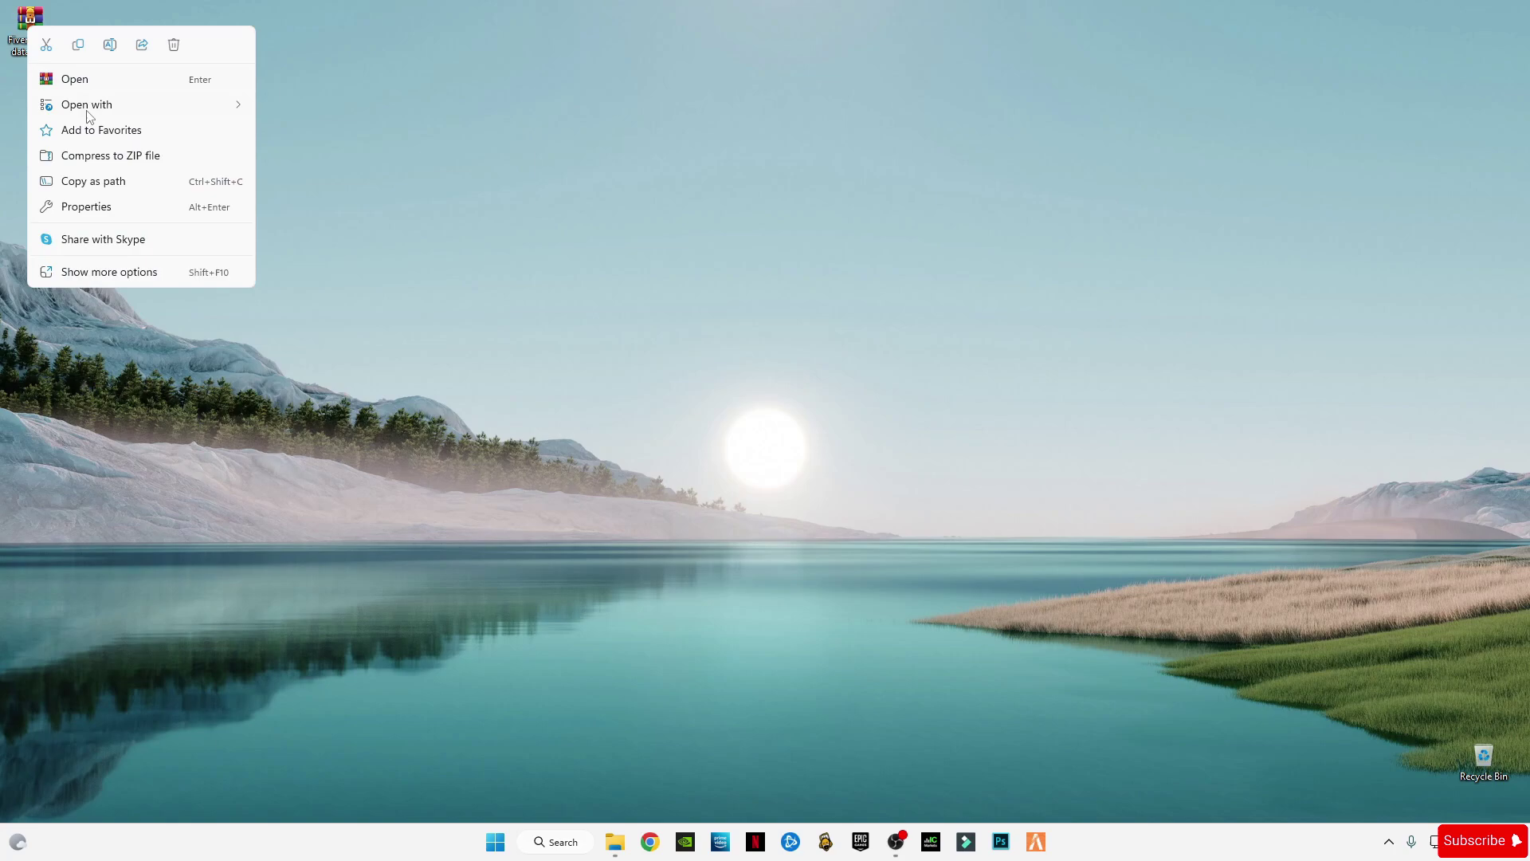
pyautogui.click(93, 273)
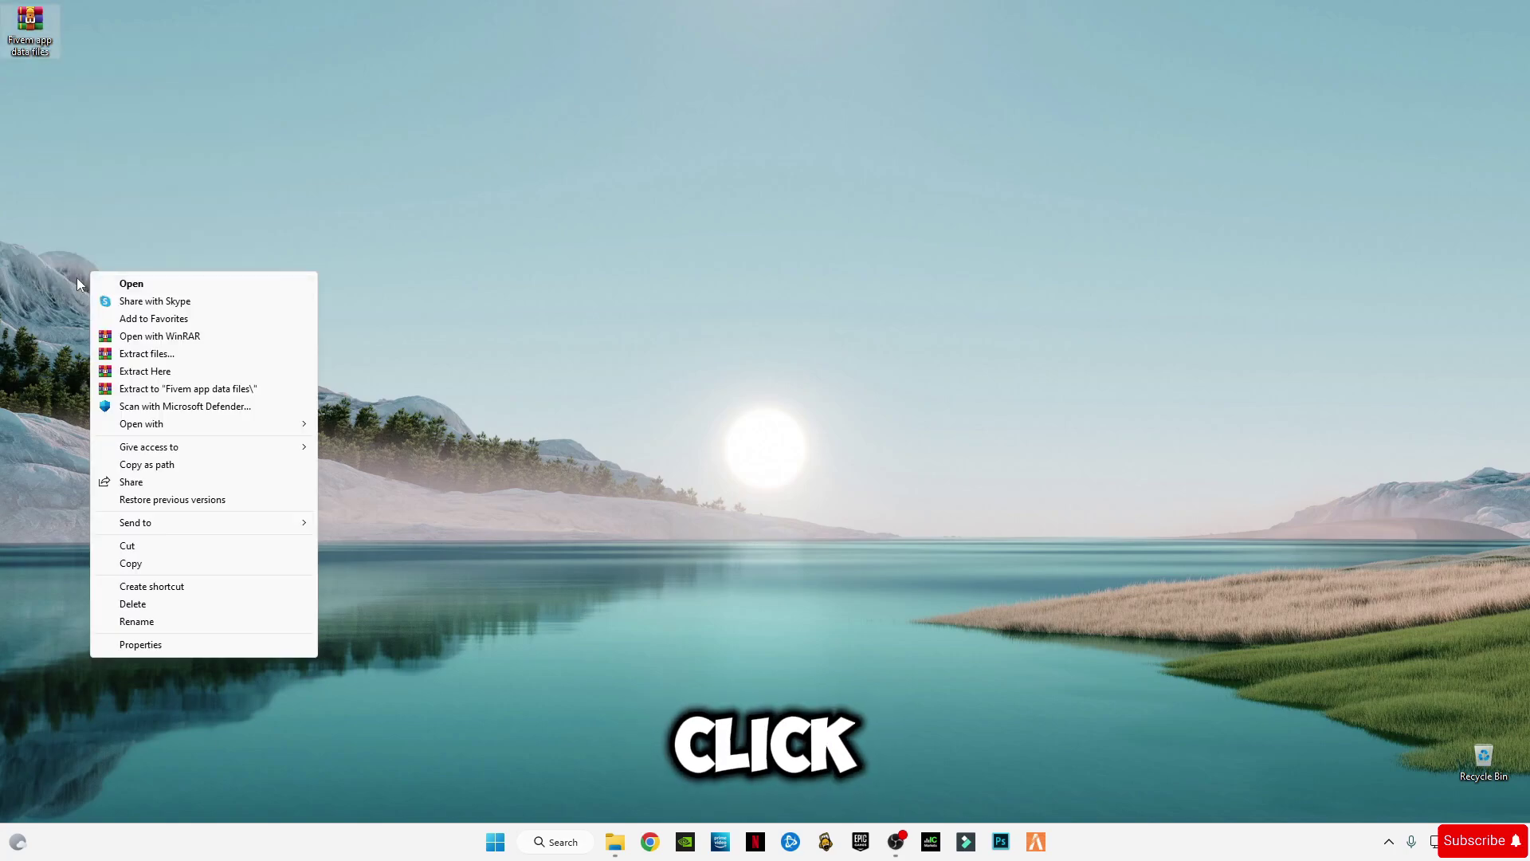
pyautogui.click(146, 372)
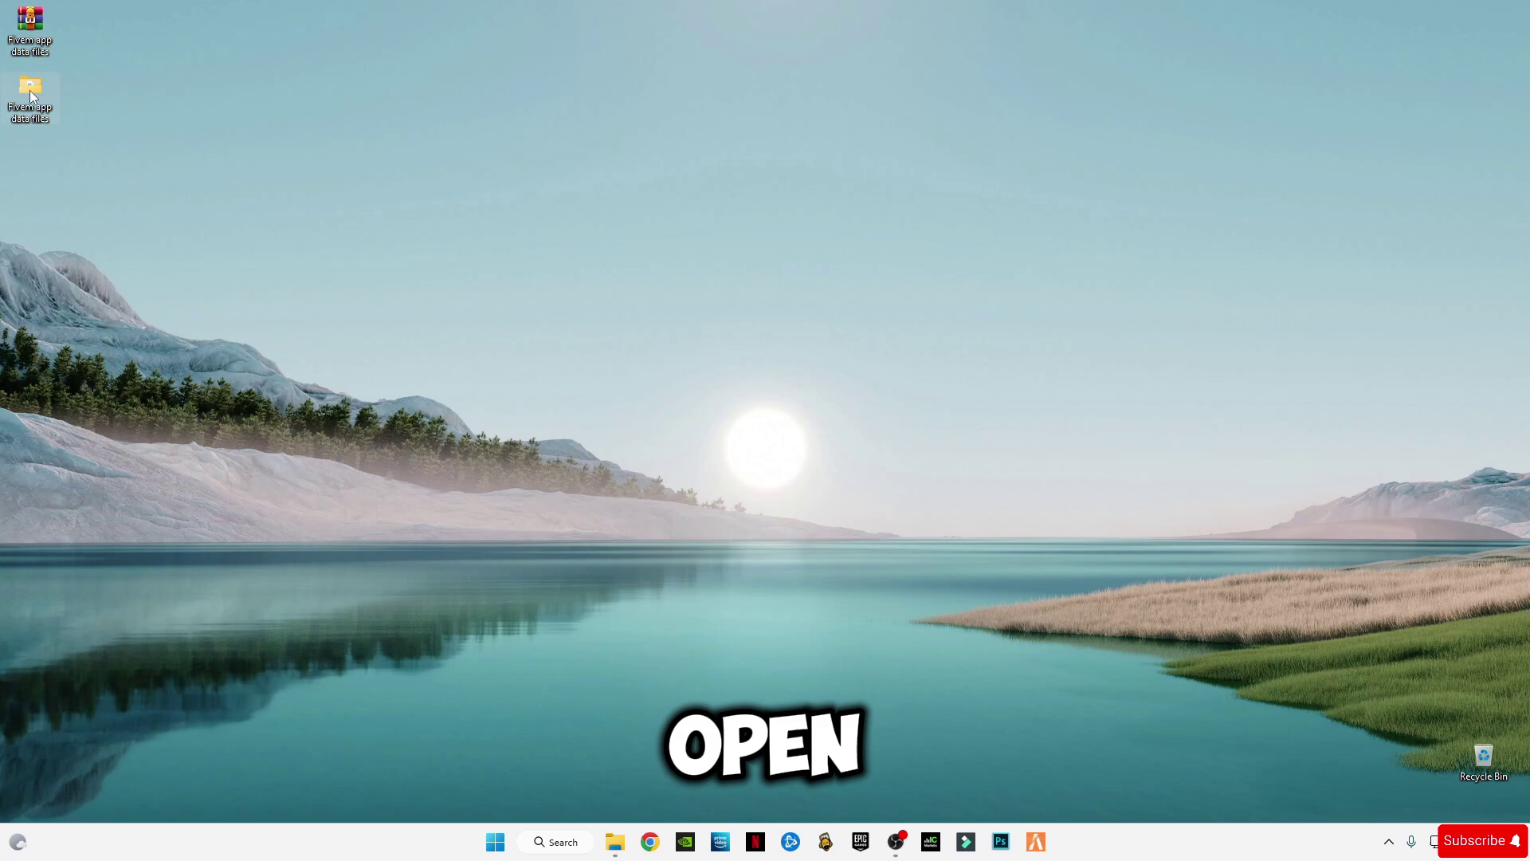
pyautogui.doubleClick(30, 89)
pyautogui.click(302, 568)
# Step: Copy all 38 files in the extracted 'Fivem app data files' folder
pyautogui.hotkey('ctrl', 'a')
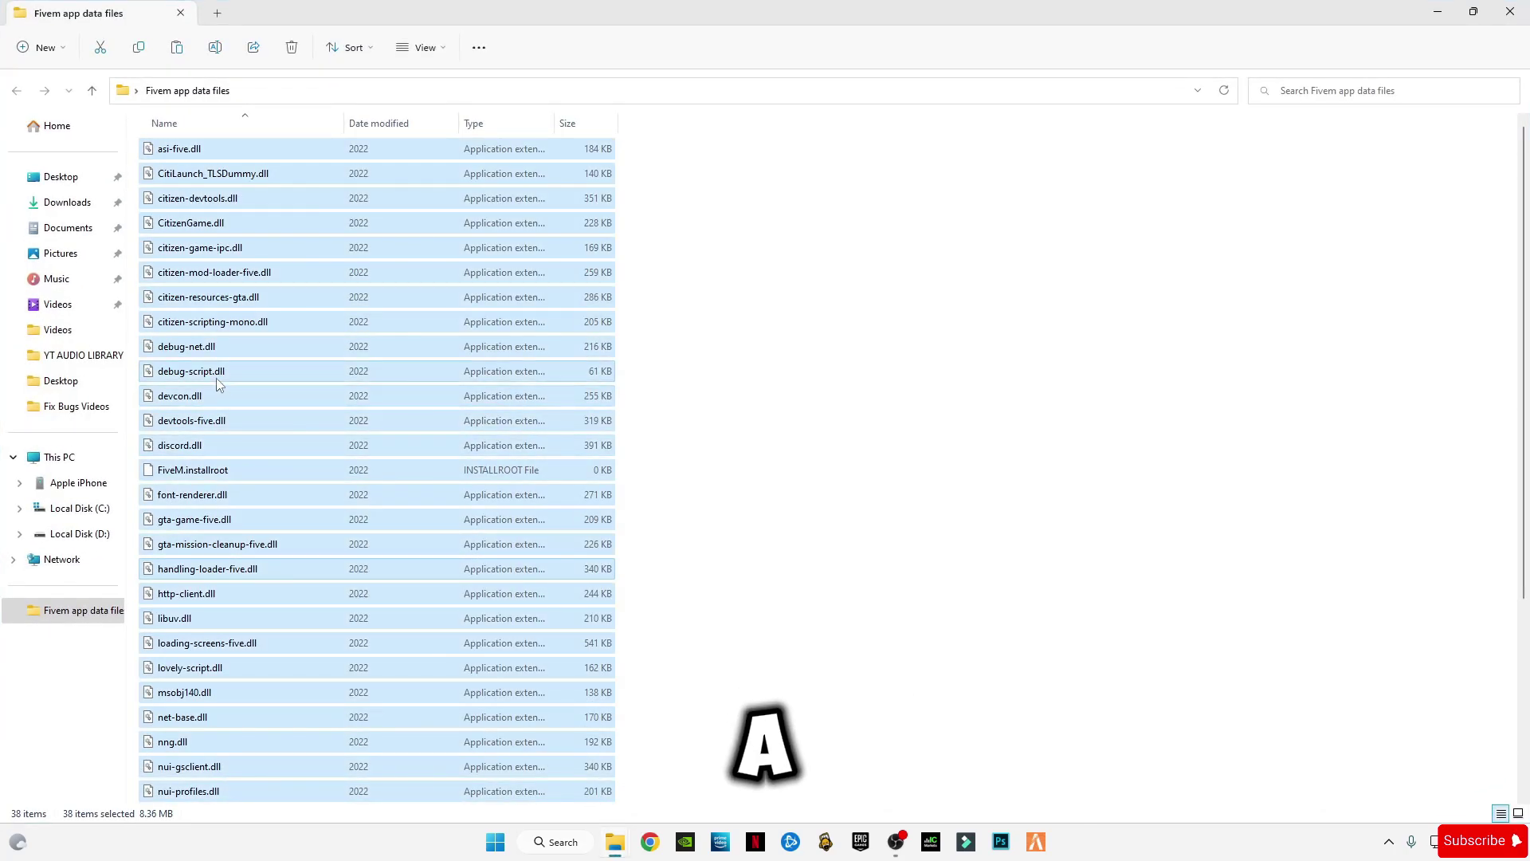
pyautogui.rightClick(230, 375)
pyautogui.click(283, 390)
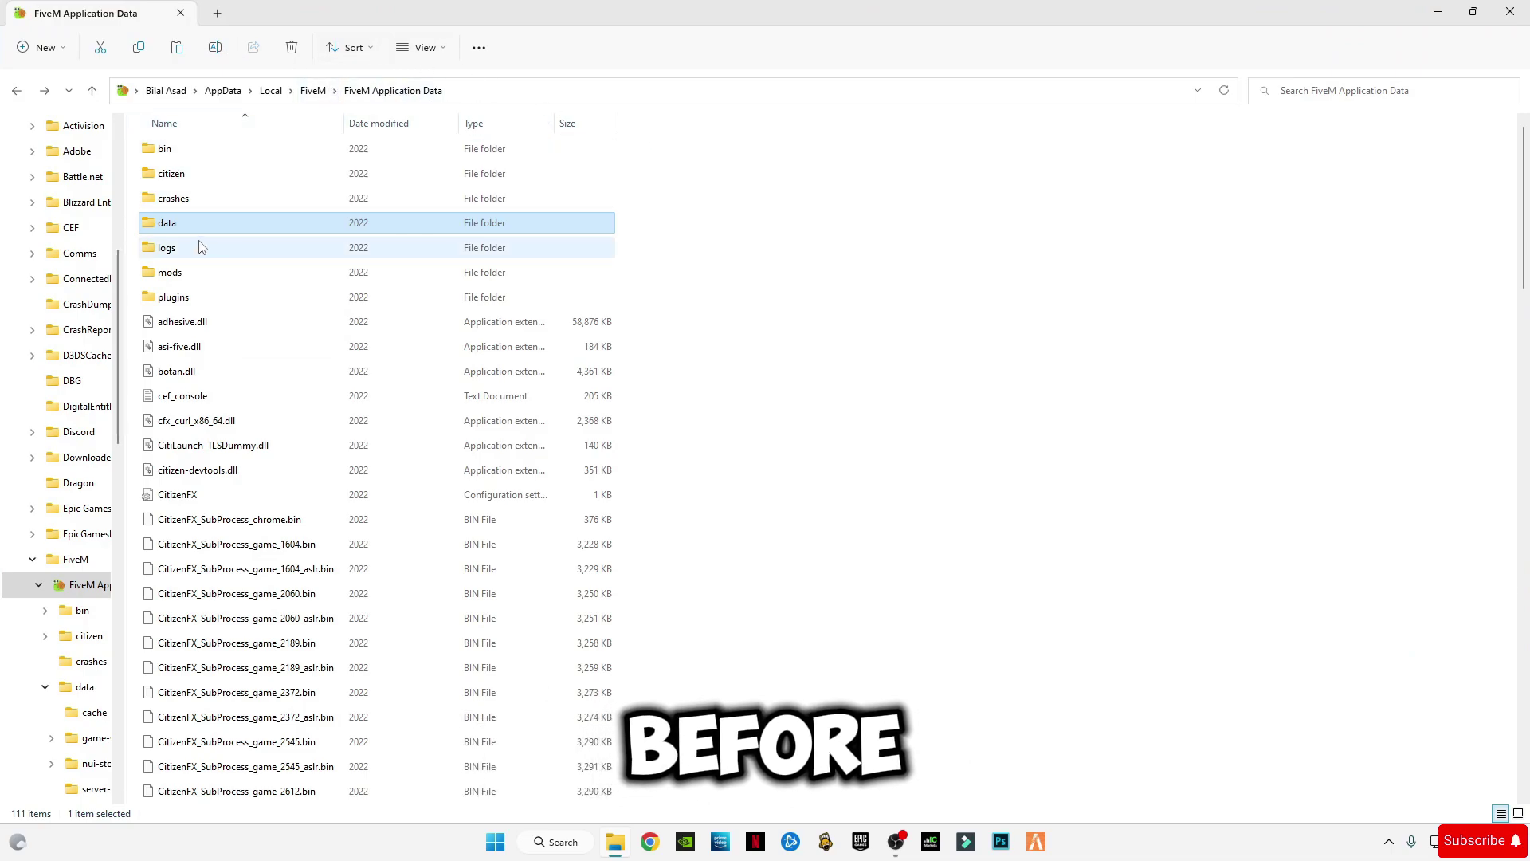
# Step: Paste the files into FiveM Application Data, replacing the existing ones
pyautogui.click(1069, 467)
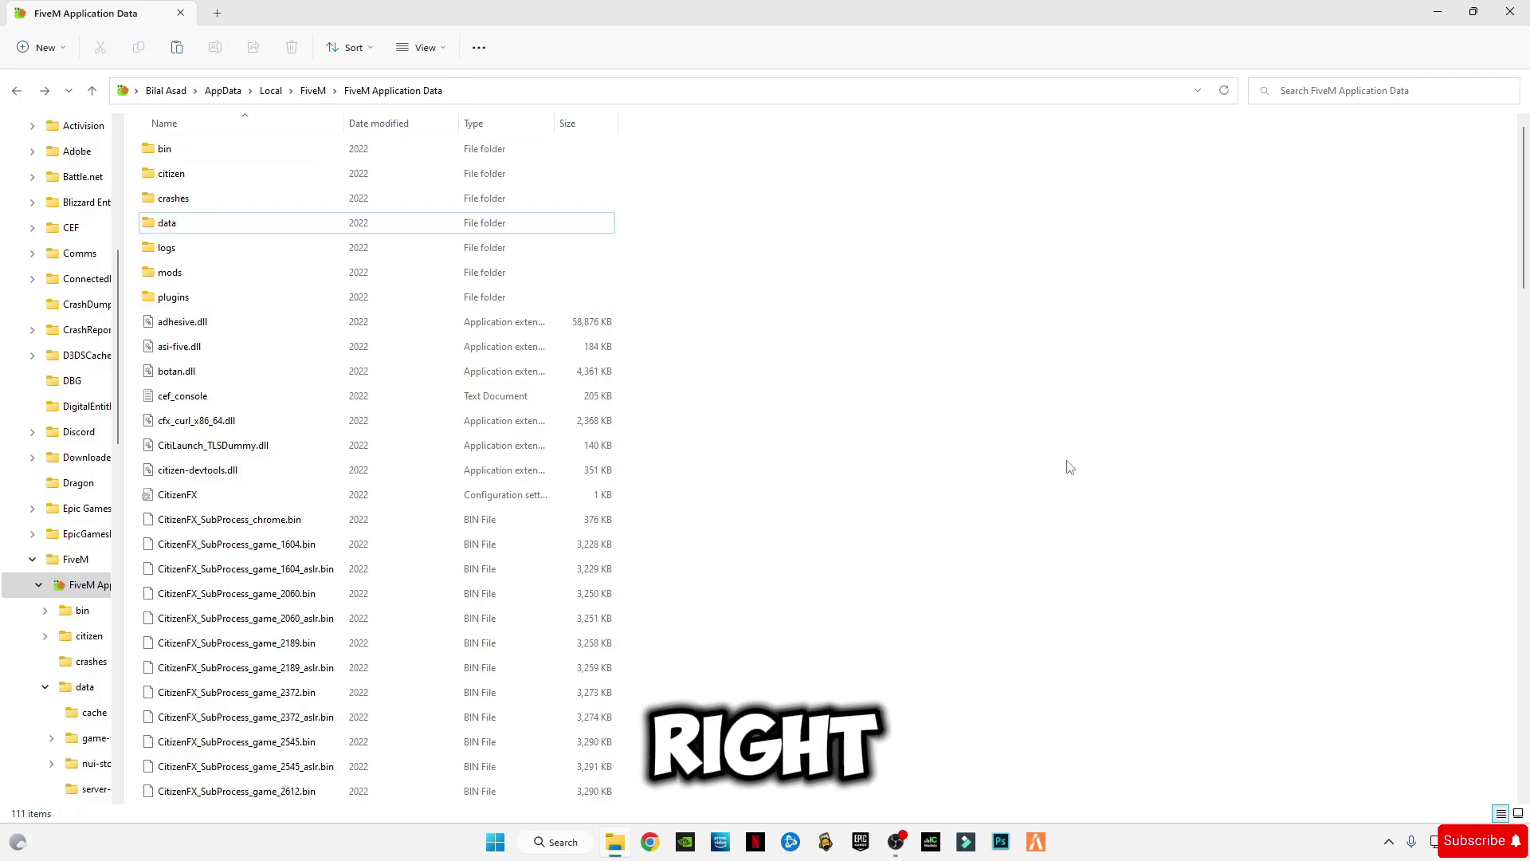
pyautogui.rightClick(938, 307)
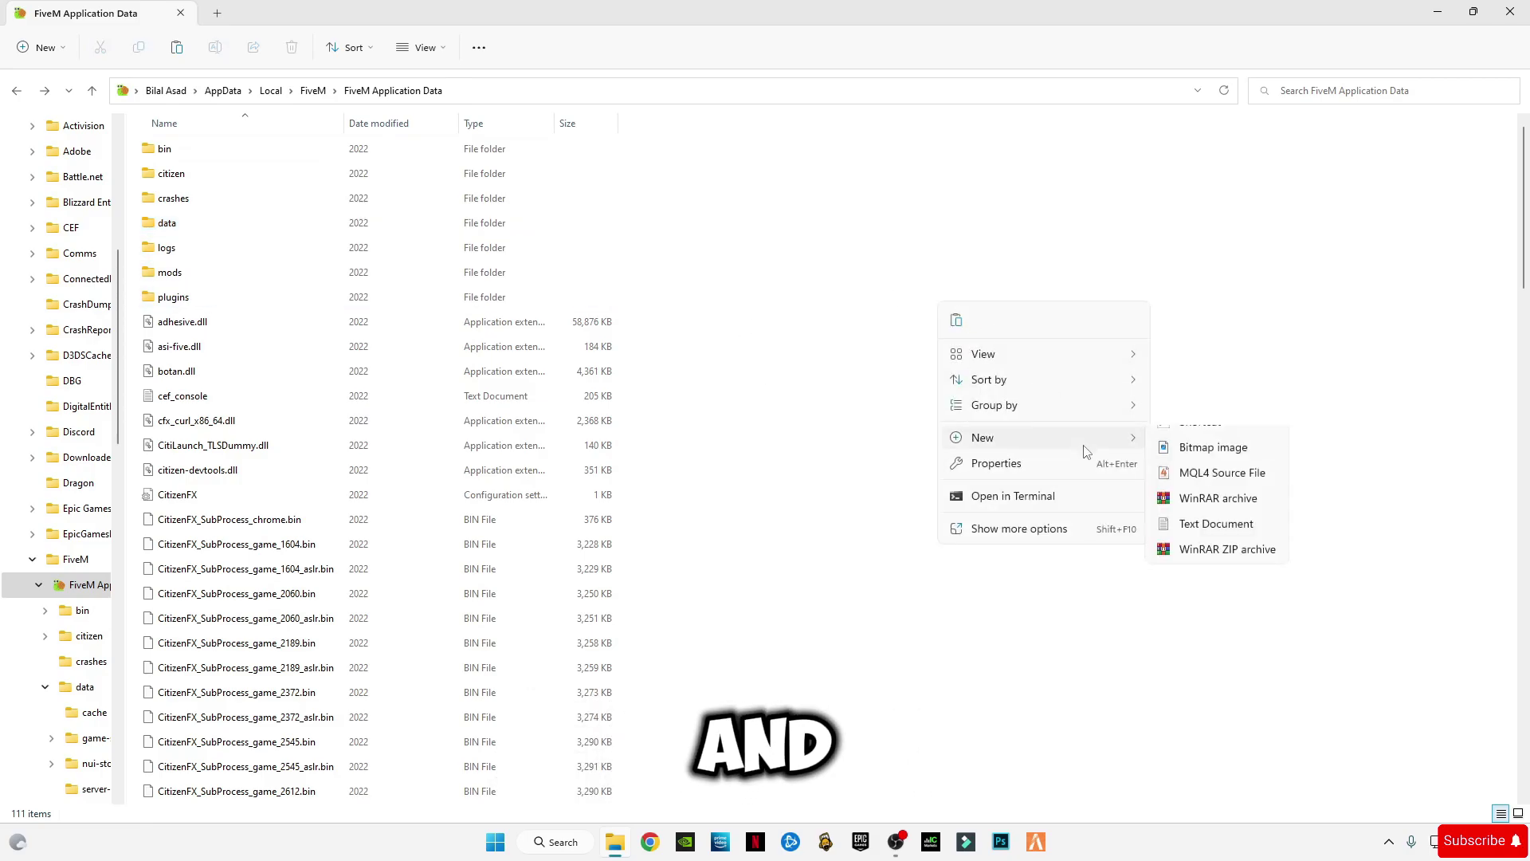
pyautogui.click(1006, 530)
pyautogui.click(1059, 636)
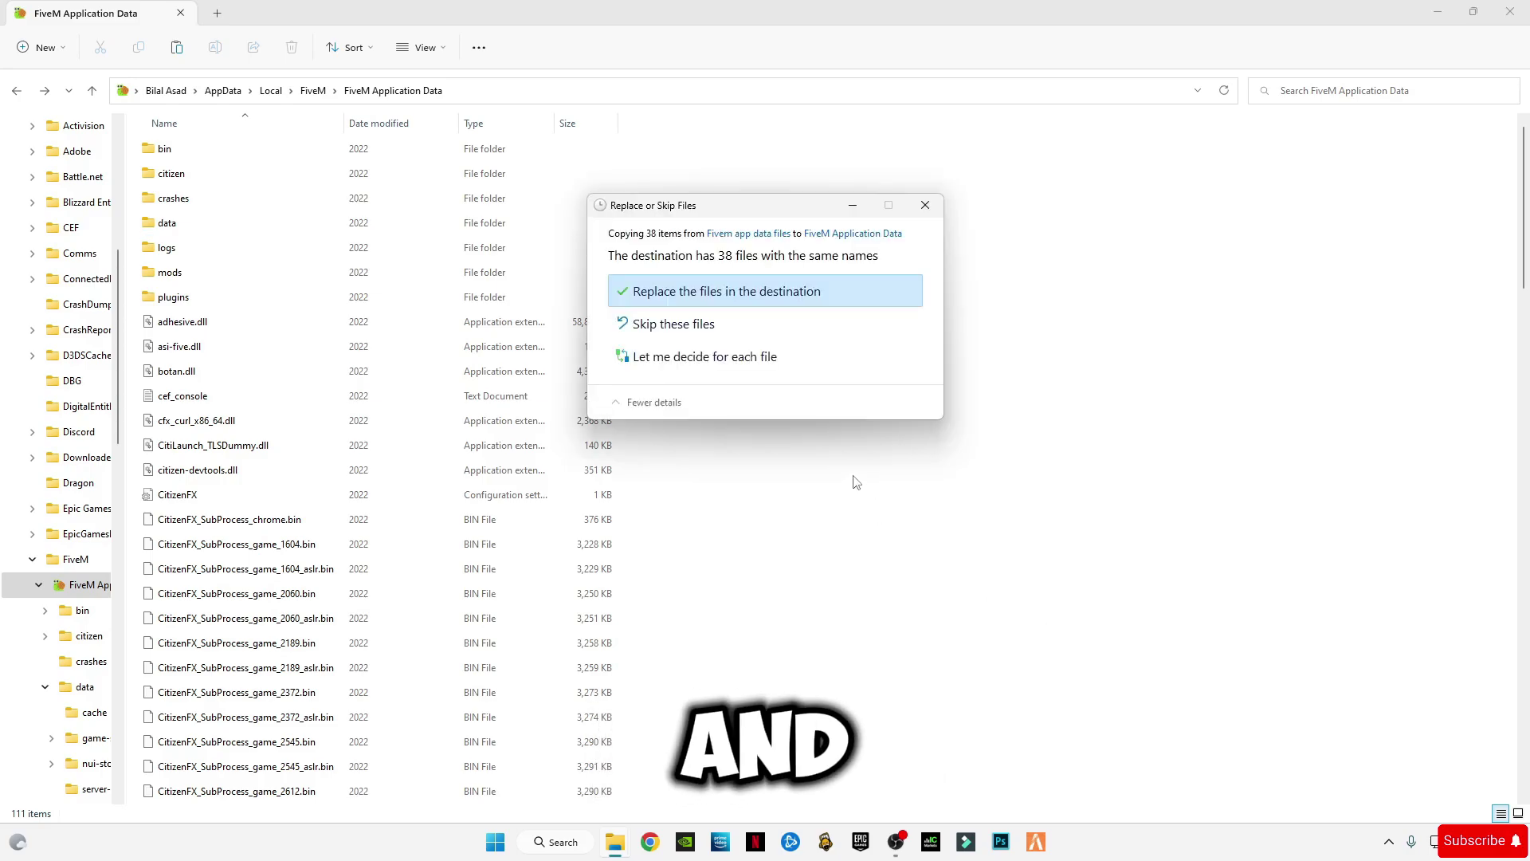
pyautogui.click(651, 290)
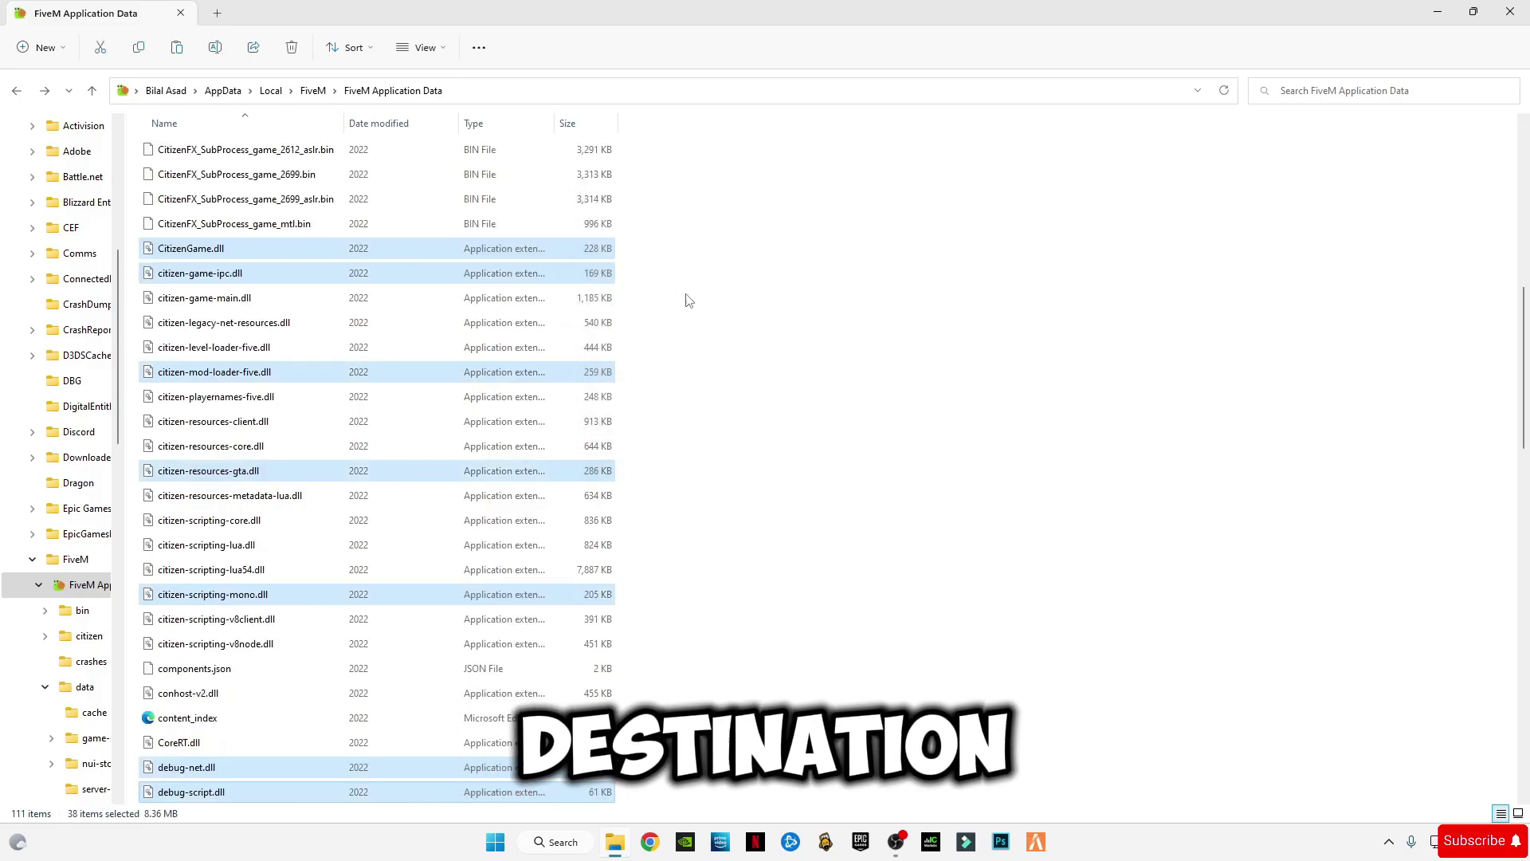
pyautogui.scroll(-13, 977, 438)
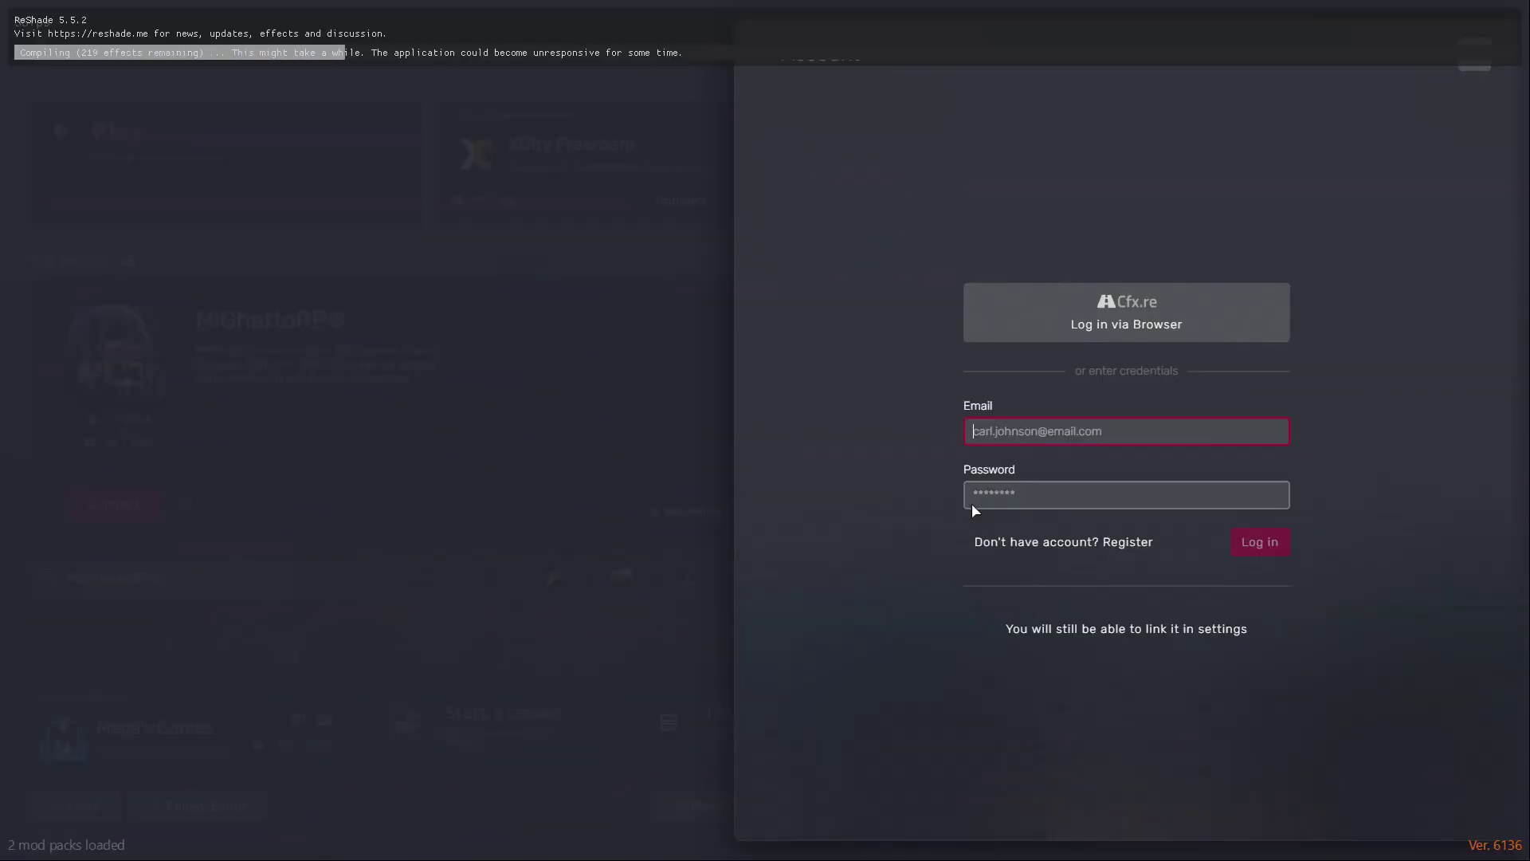
# Step: Dismiss the FiveM login panel and connect to the last-joined XCity Freeroam server
pyautogui.click(1486, 59)
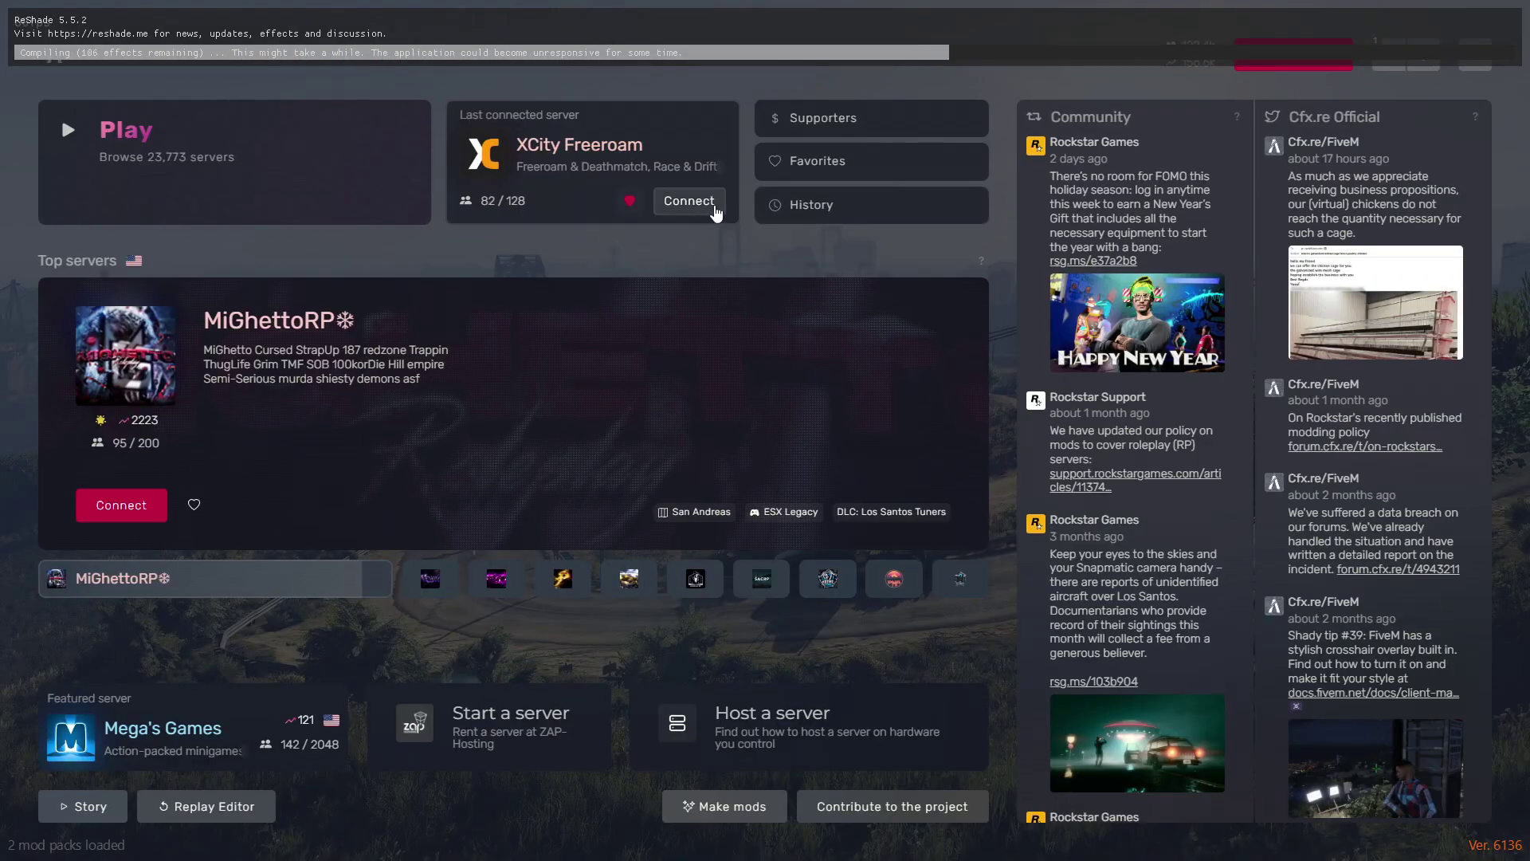
pyautogui.click(715, 211)
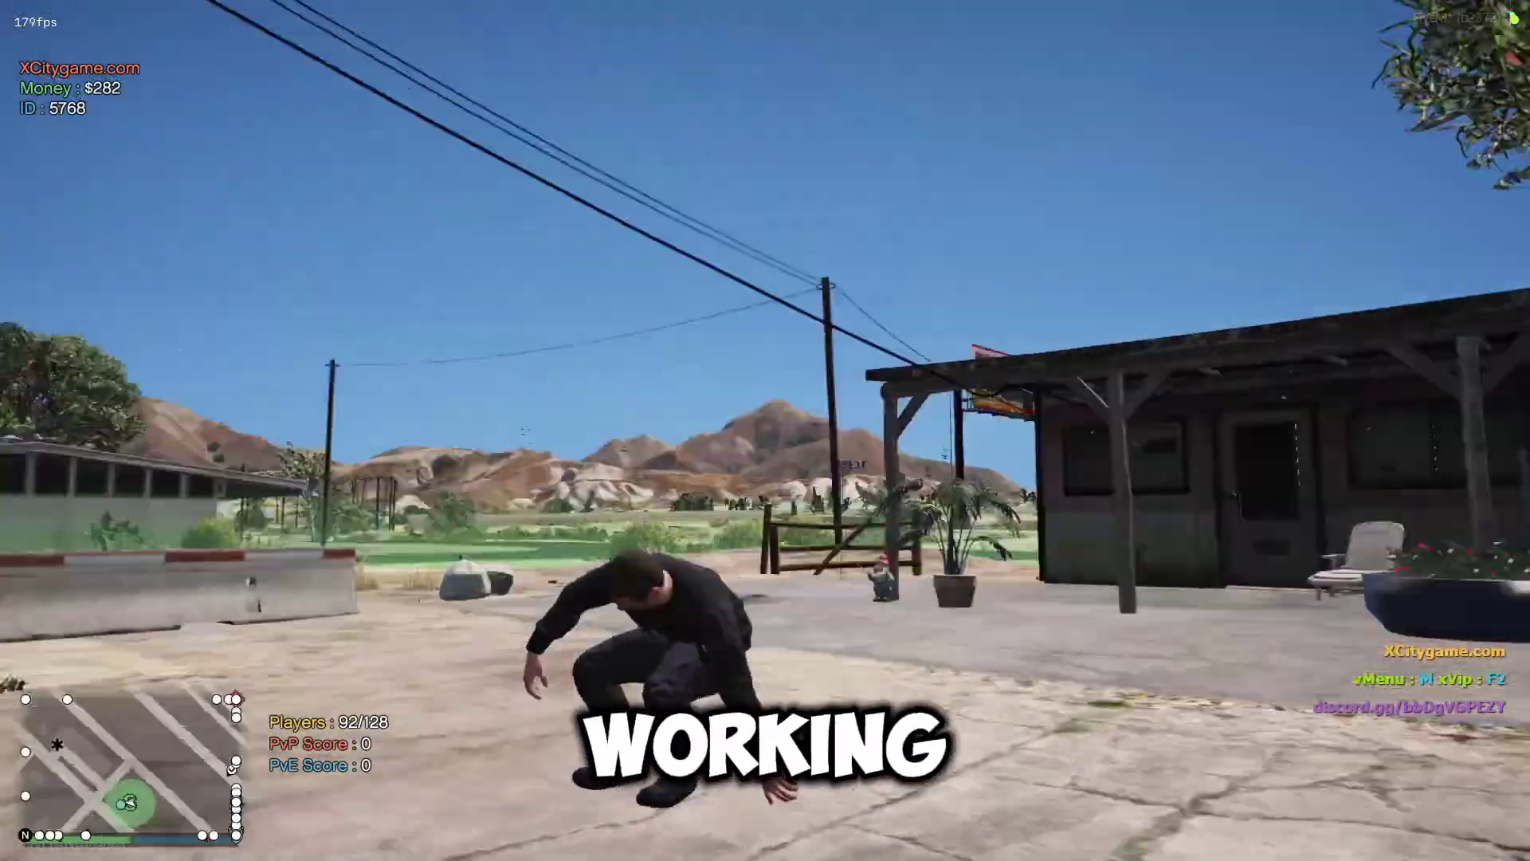
# Step: Walk the character forward across the lot toward the mountain
pyautogui.press('w')
pyautogui.press('w')
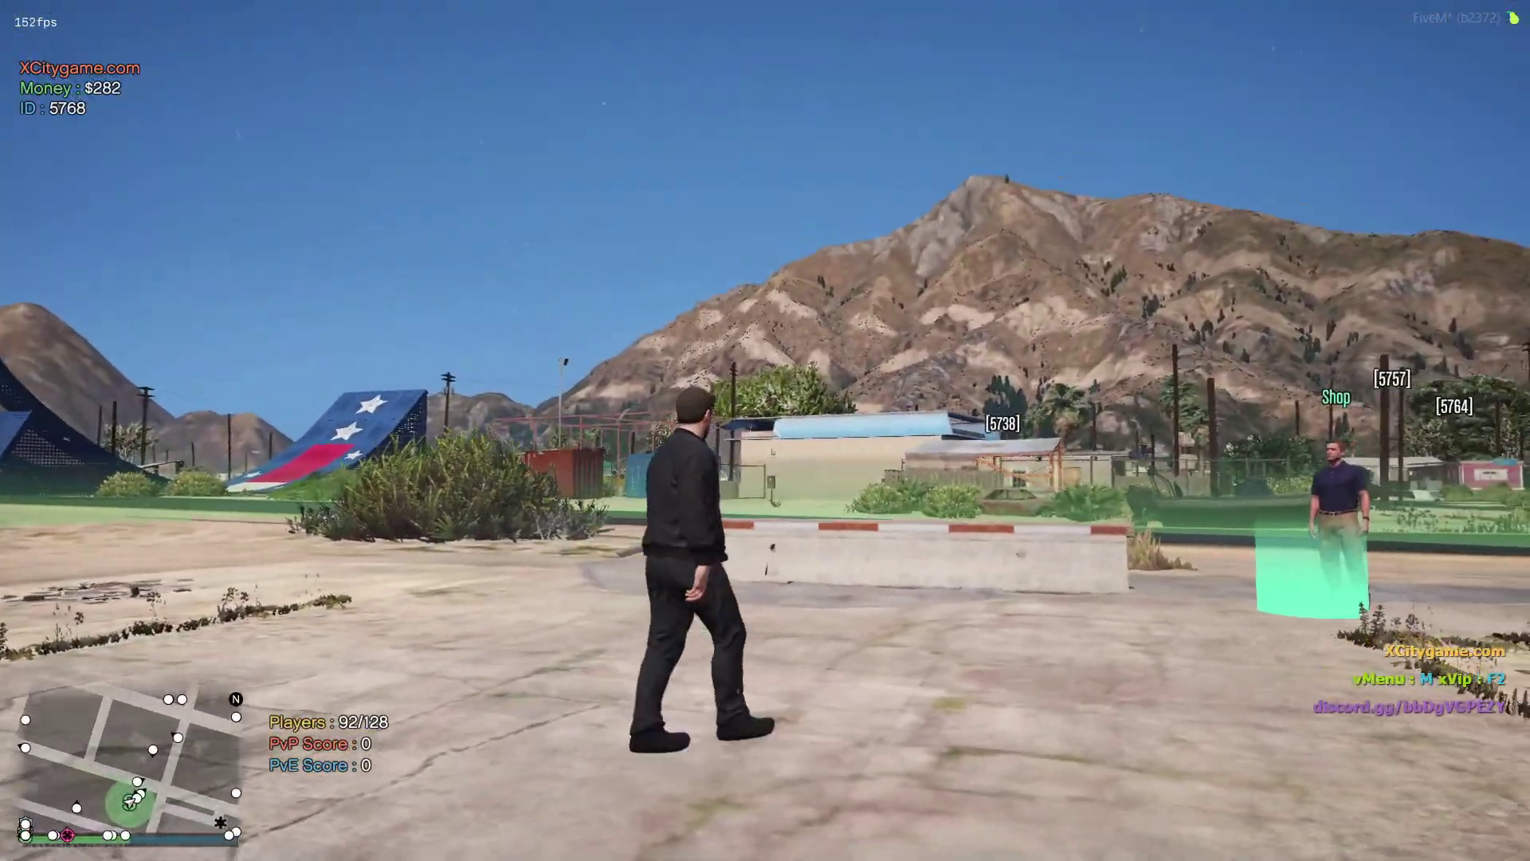